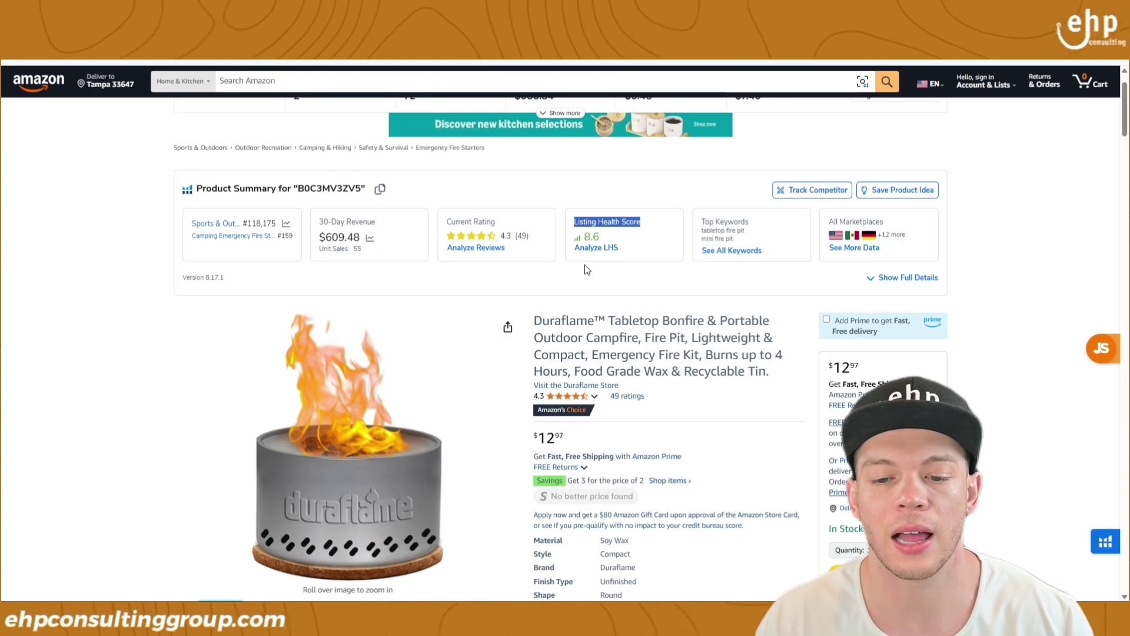
# - Run the Listing Analyzer on the Duraflame tabletop bonfire from its Listing Health Score details
pyautogui.click(590, 252)
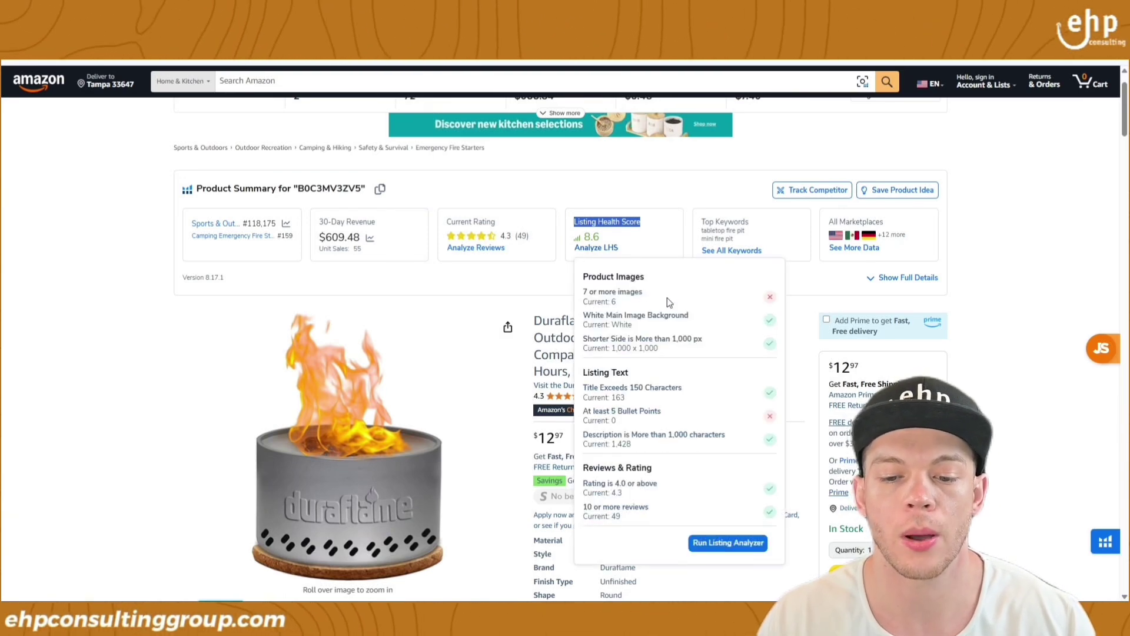
pyautogui.click(728, 542)
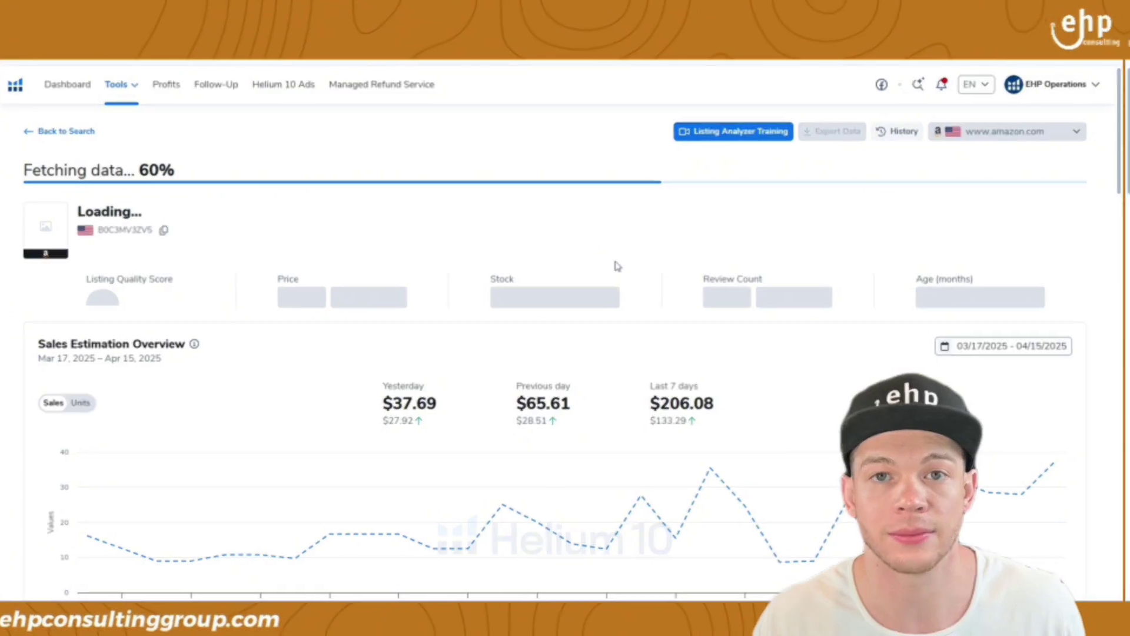
pyautogui.moveTo(103, 231); pyautogui.dragTo(144, 255)
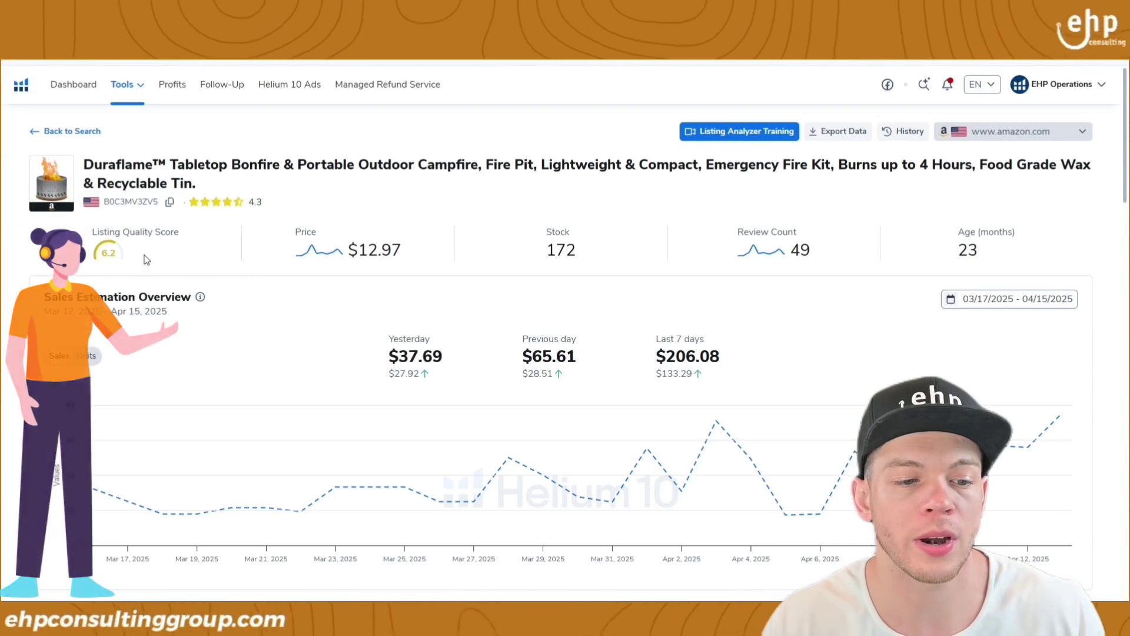
# - Examine the Duraflame's sales, BSR and Listing Quality Score analysis, comparing the bullet point criterion with its Amazon product page
pyautogui.scroll(-10, 377, 391)
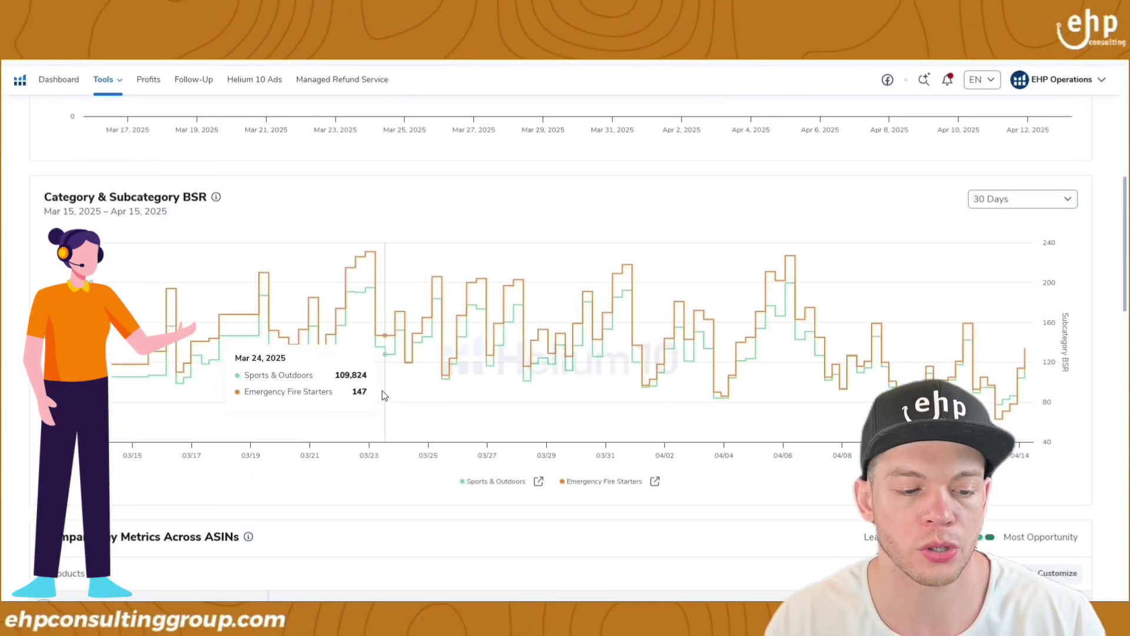
pyautogui.scroll(-3, 777, 222)
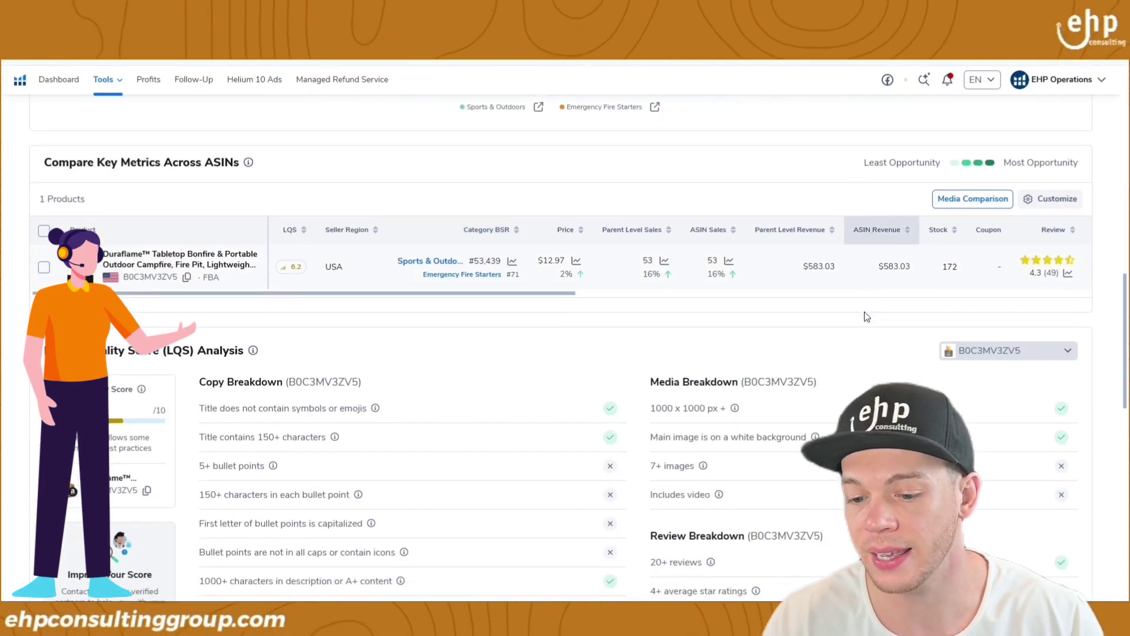
pyautogui.scroll(-3, 580, 250)
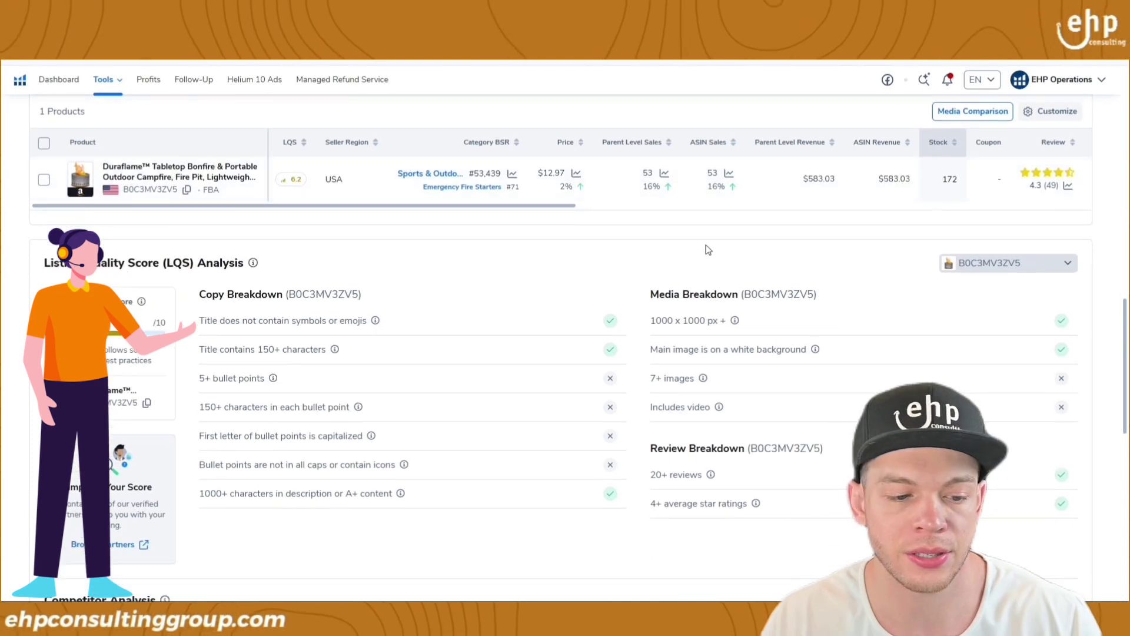
pyautogui.moveTo(199, 263); pyautogui.dragTo(252, 264)
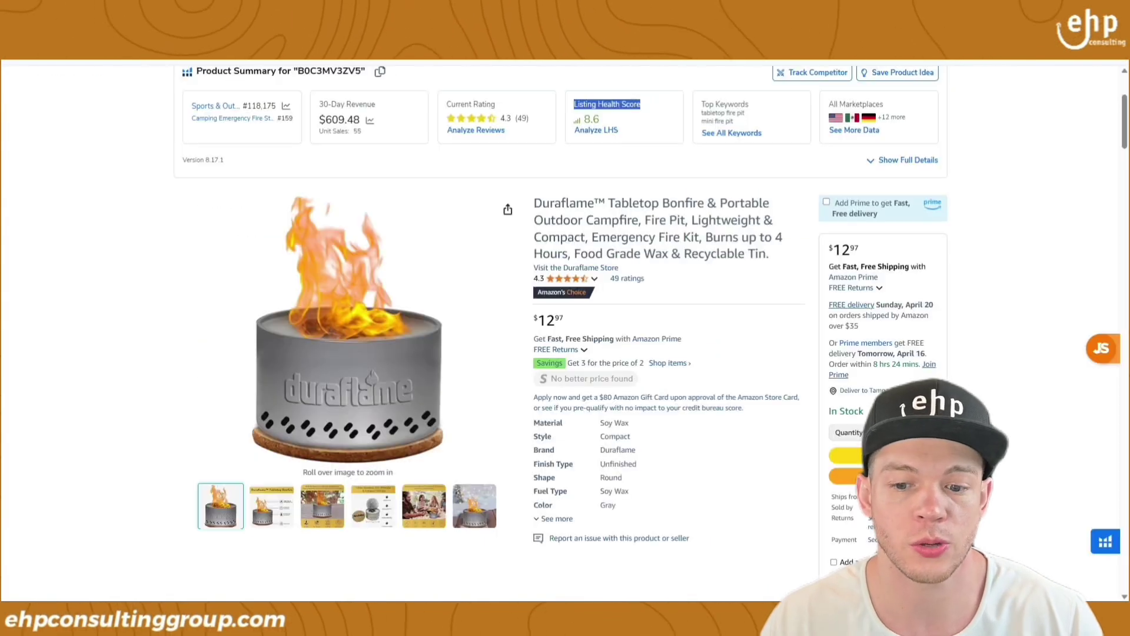
pyautogui.scroll(-1, 607, 366)
pyautogui.scroll(-3, 606, 366)
pyautogui.scroll(3, 612, 353)
pyautogui.scroll(-3, 617, 341)
pyautogui.scroll(2, 624, 330)
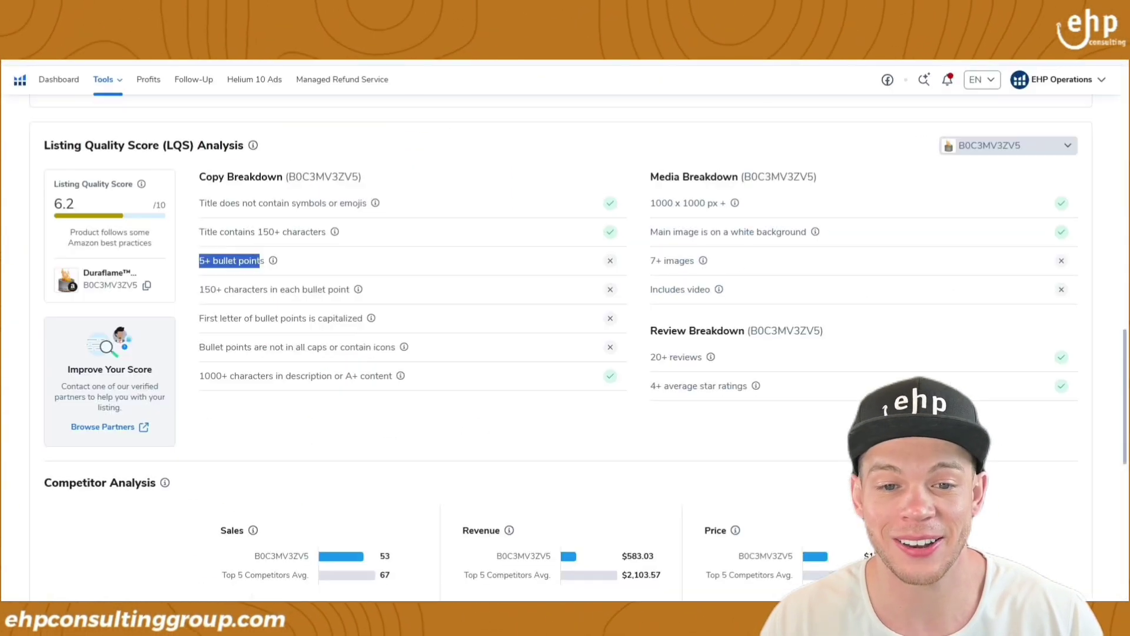
# - Review the copy breakdown's bullet point criteria and the media breakdown's image count and video criteria
pyautogui.moveTo(200, 289); pyautogui.dragTo(294, 291)
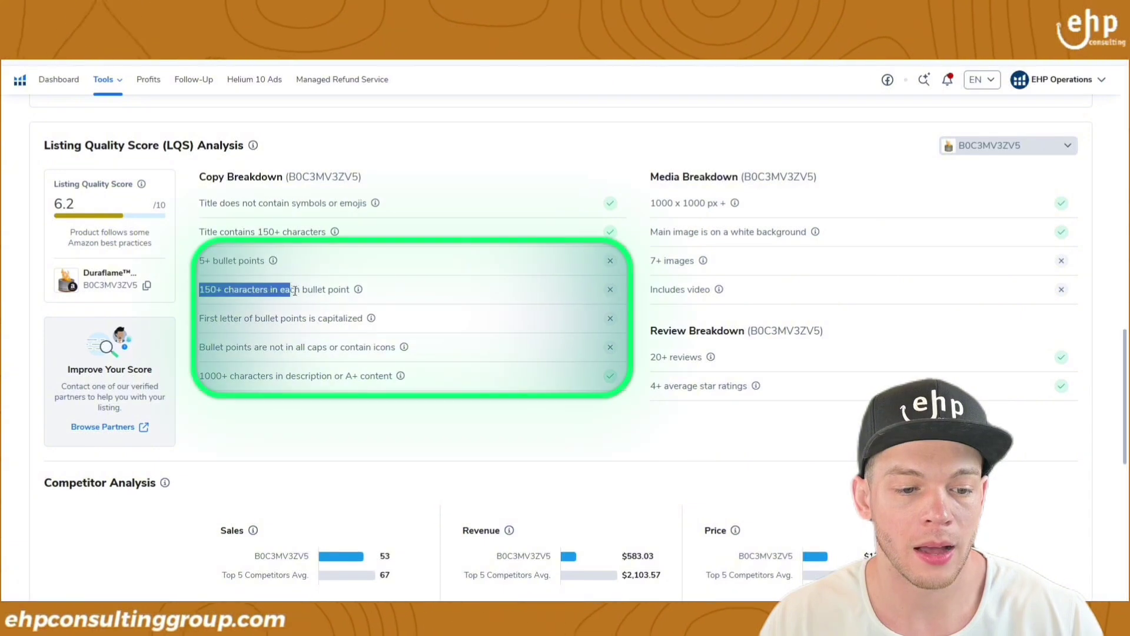
pyautogui.moveTo(204, 317); pyautogui.dragTo(300, 322)
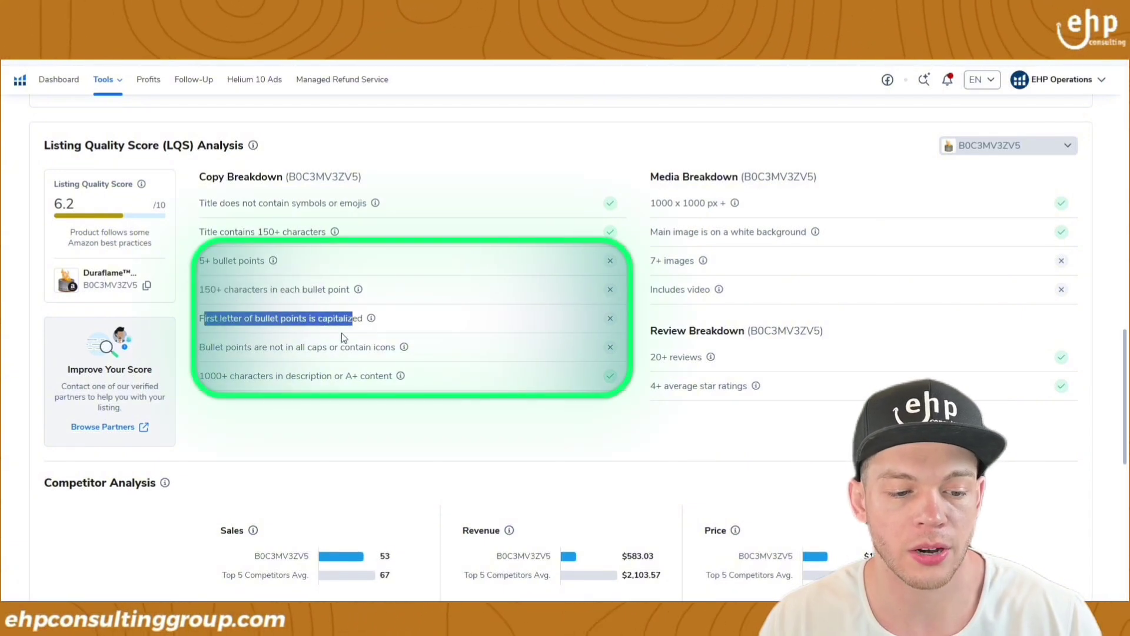
pyautogui.moveTo(211, 347); pyautogui.dragTo(322, 350)
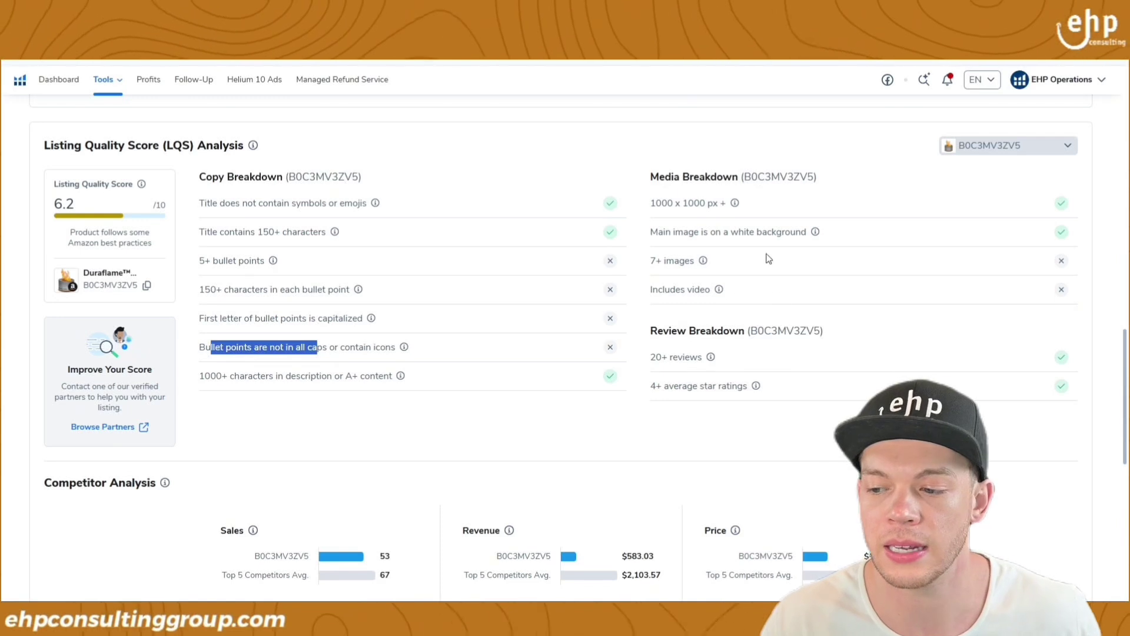
pyautogui.moveTo(650, 260); pyautogui.dragTo(697, 260)
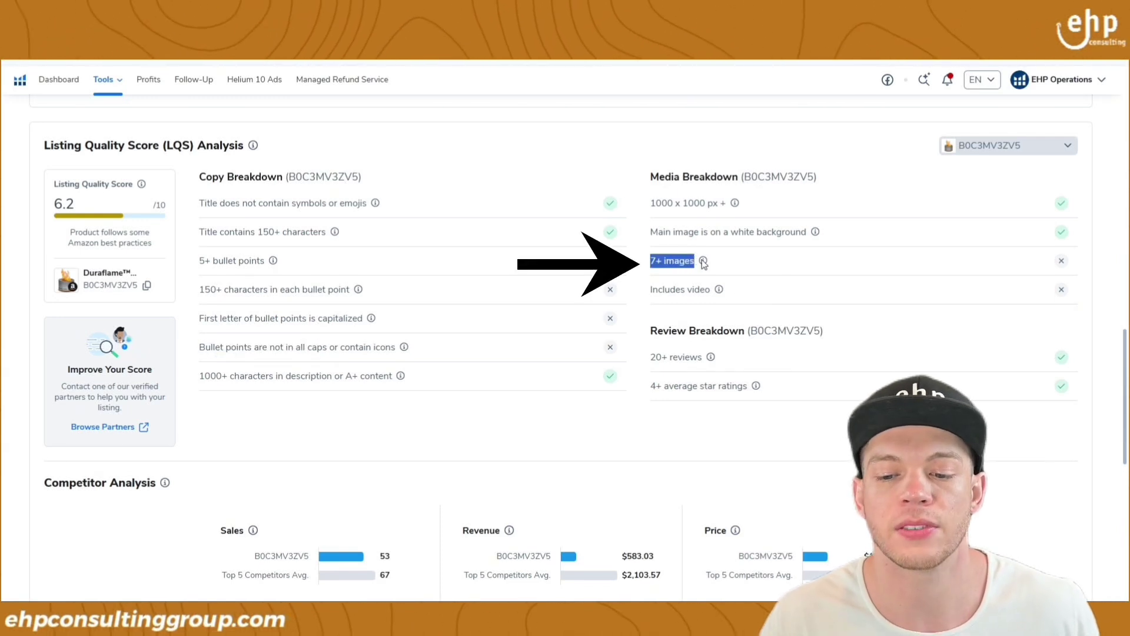
pyautogui.moveTo(704, 262)
pyautogui.moveTo(650, 289); pyautogui.dragTo(710, 288)
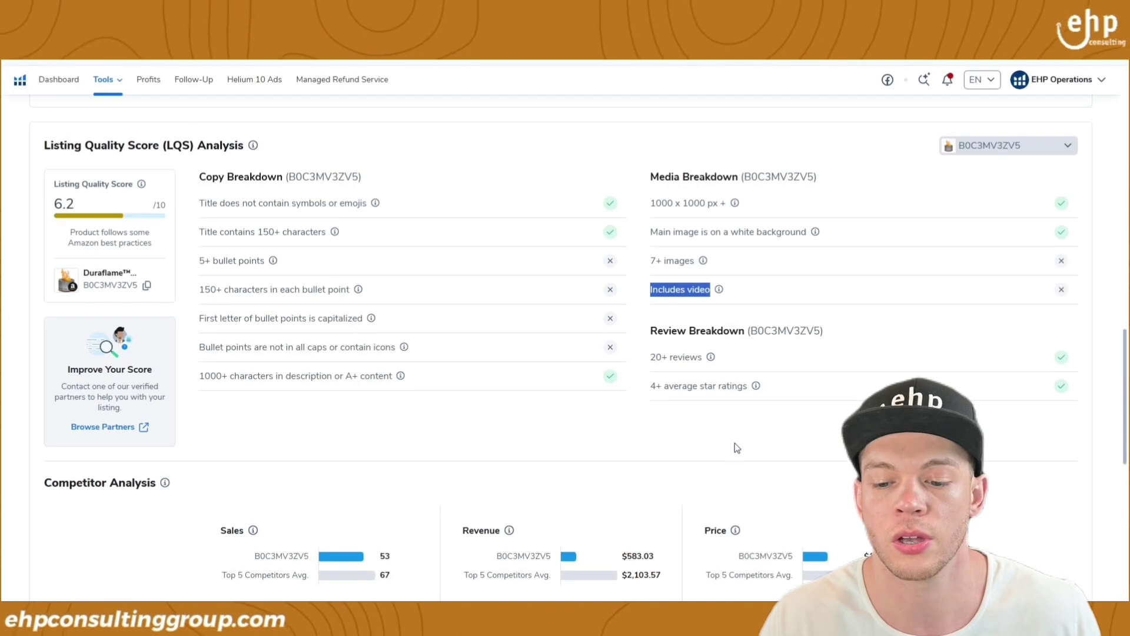
pyautogui.scroll(-6, 735, 448)
pyautogui.scroll(15, 823, 472)
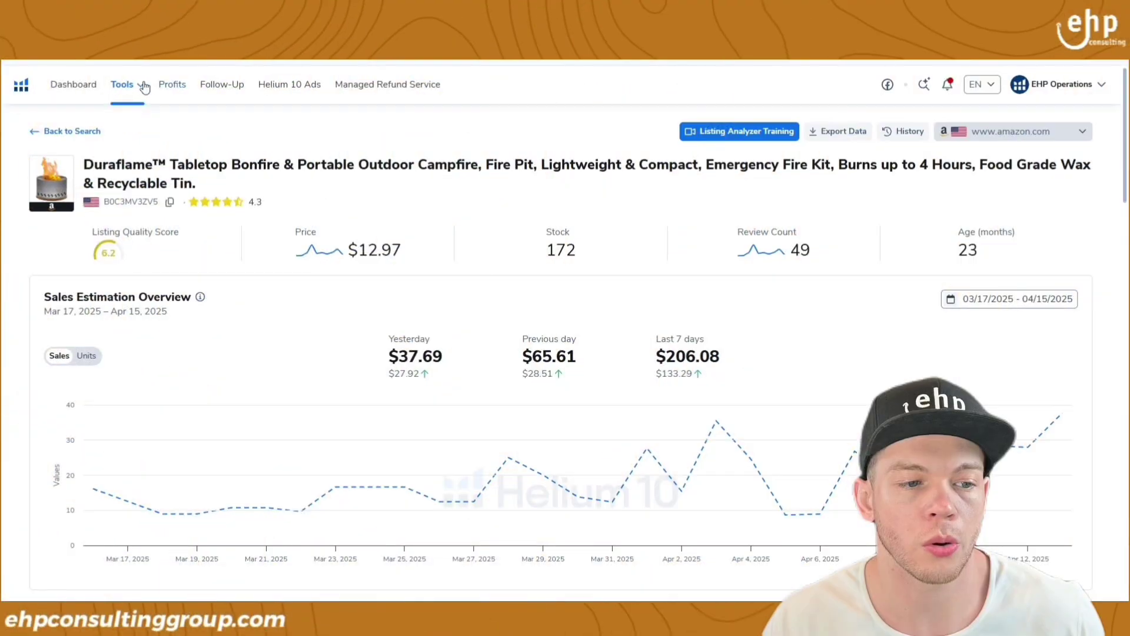
# - Open Cerebro for keyword research and copy the Duraflame's ASIN B0C3MV3ZV5 from the Amazon search results
pyautogui.click(144, 87)
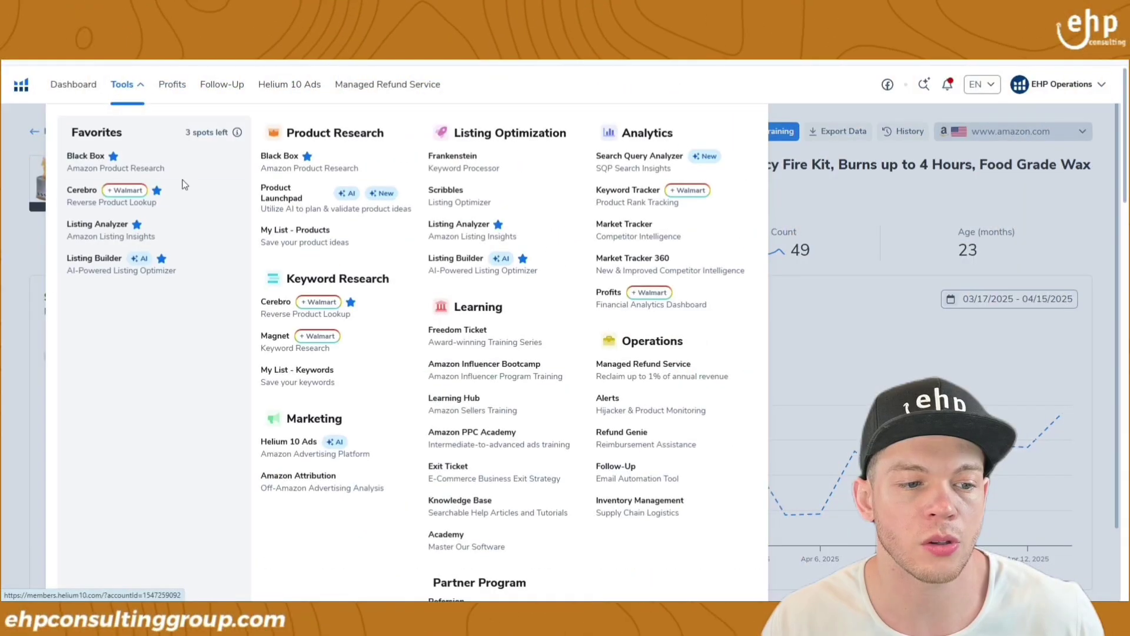
pyautogui.click(274, 304)
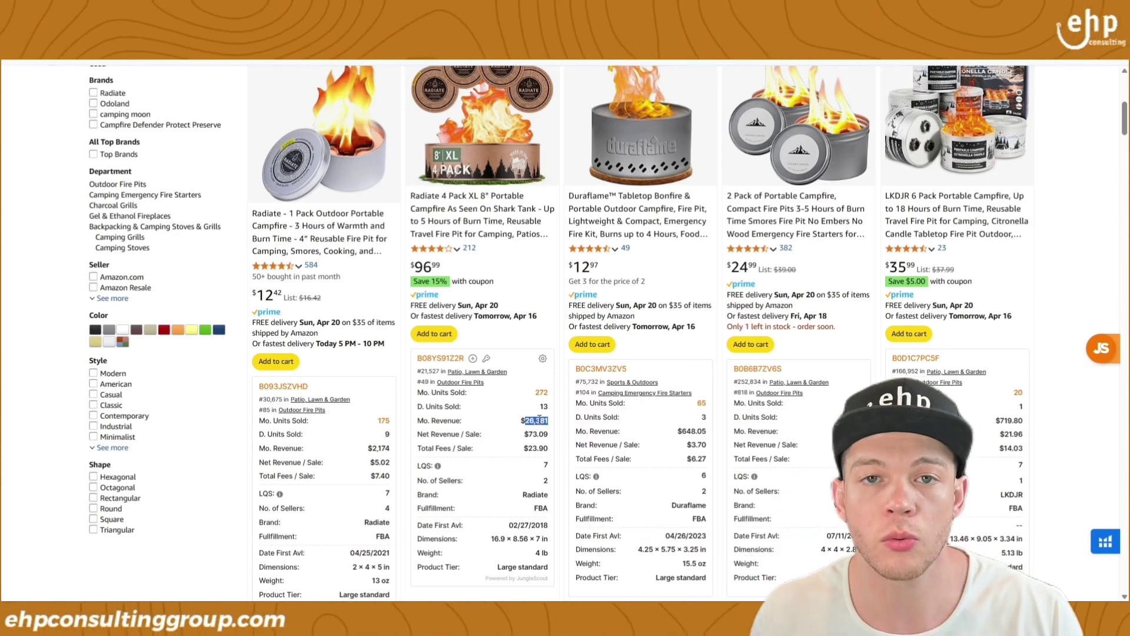
pyautogui.click(435, 361)
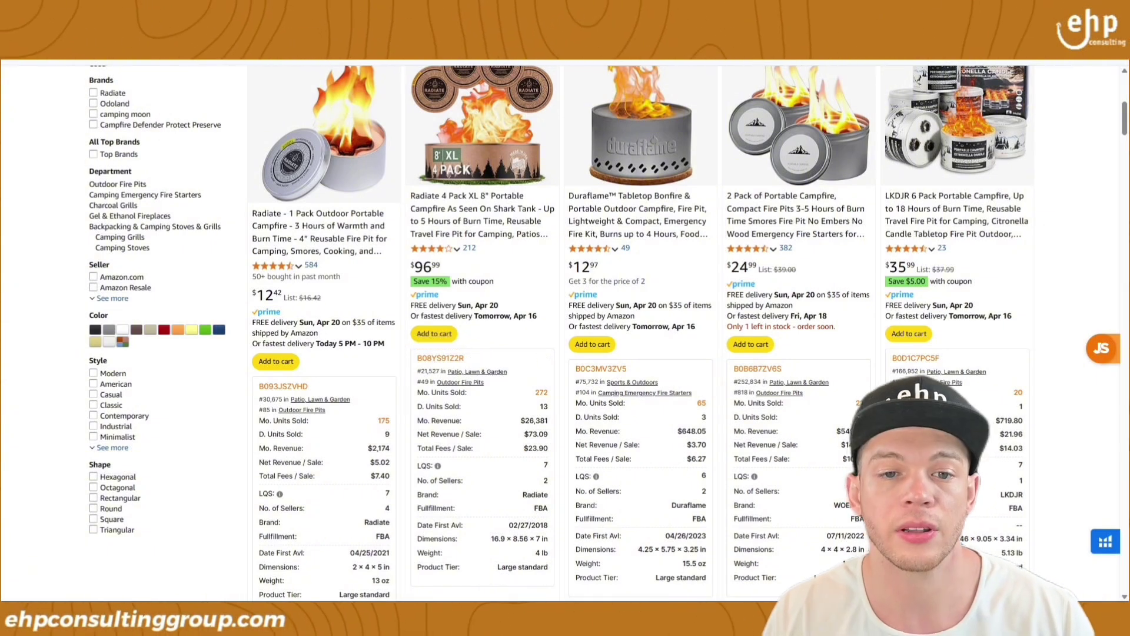
pyautogui.click(606, 369)
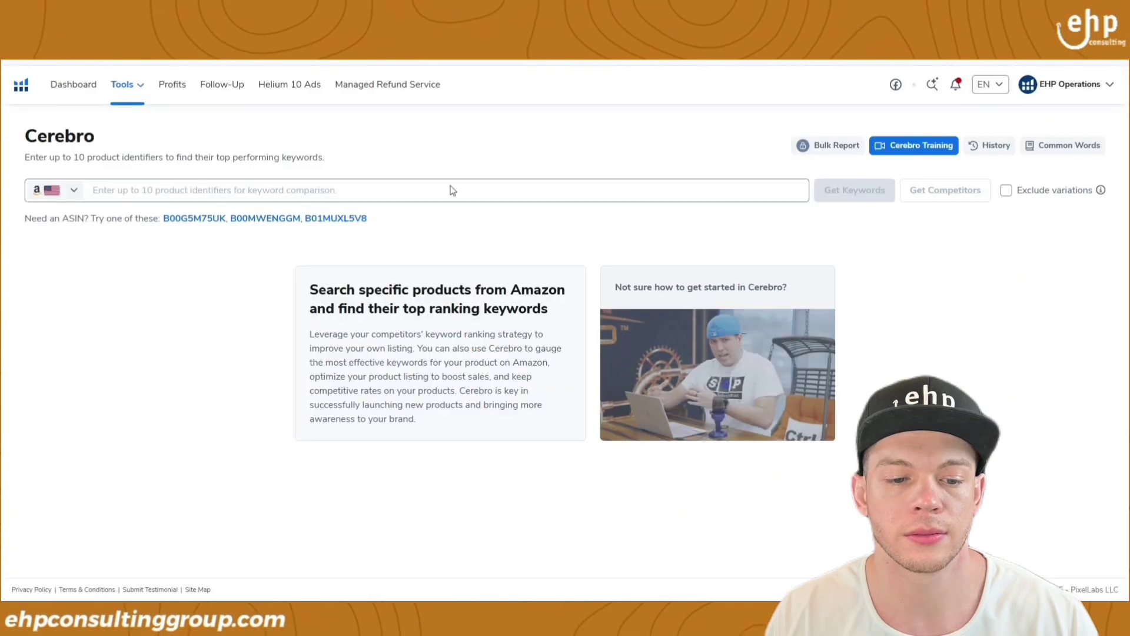
# - Get the keywords for ASIN B0C3MV3ZV5 from the search history and check the organic keyword count
pyautogui.click(397, 193)
pyautogui.hotkey('ctrl', 'v')
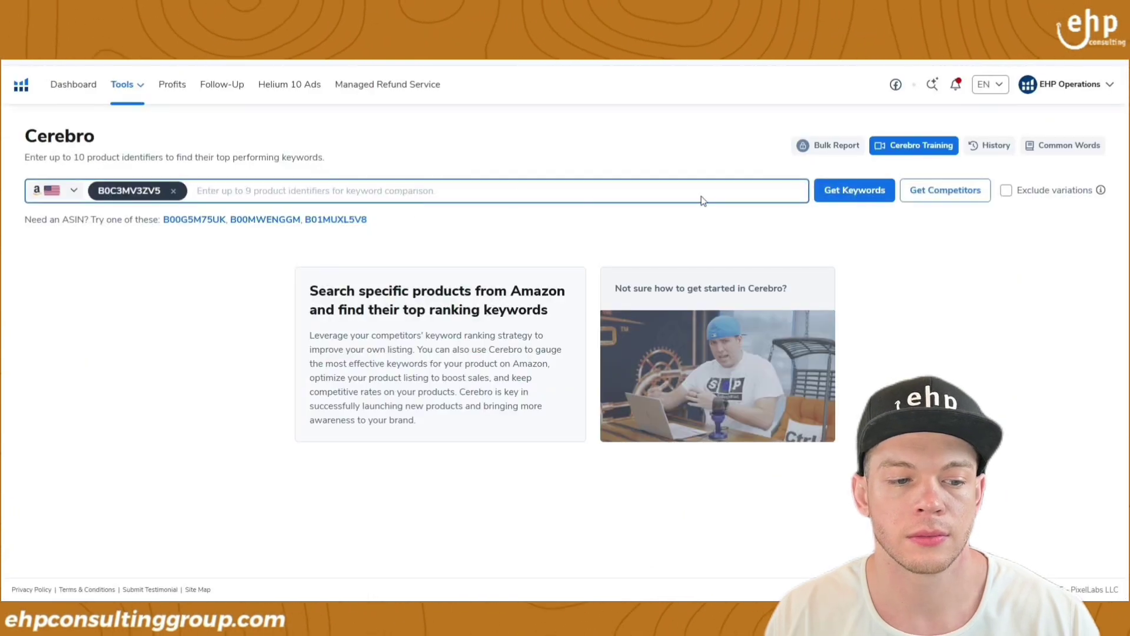
pyautogui.click(854, 190)
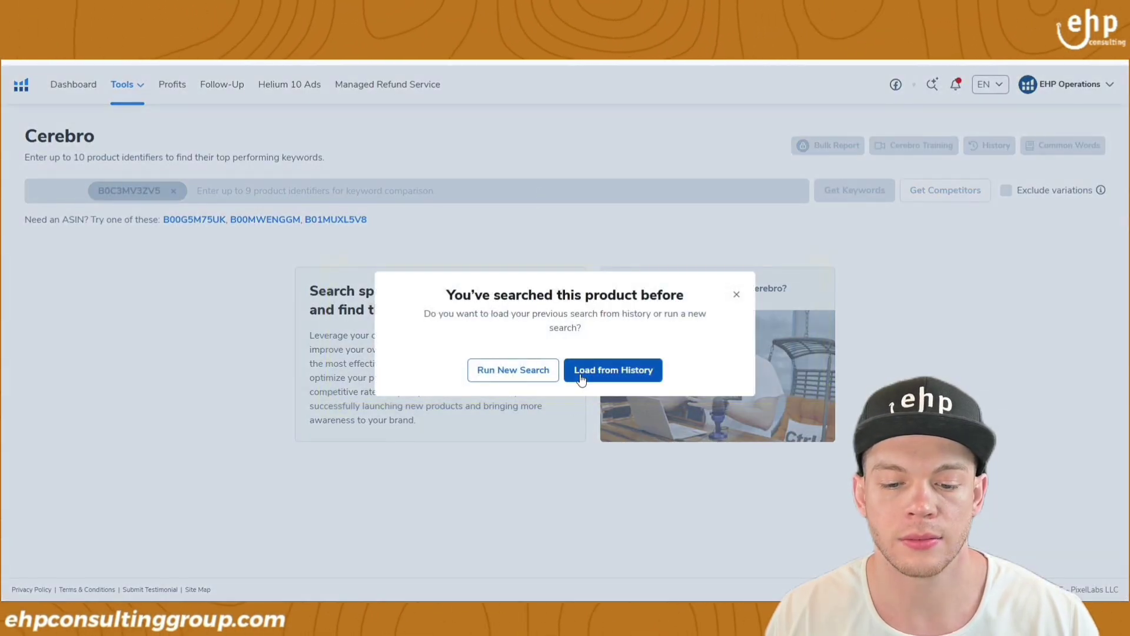
pyautogui.click(578, 378)
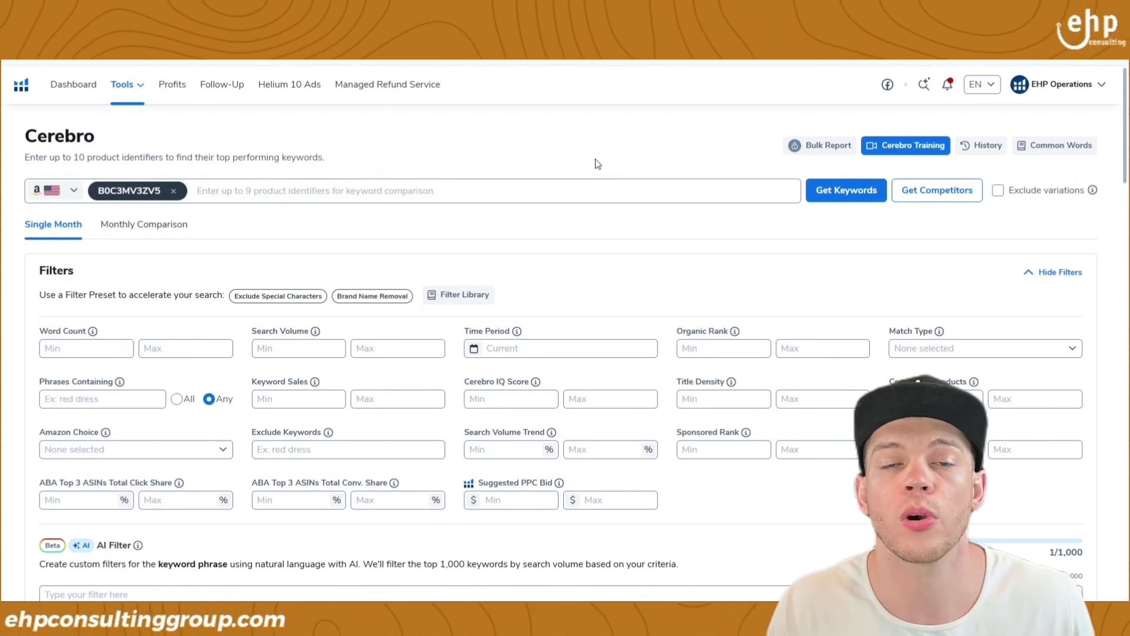
pyautogui.scroll(-7, 628, 281)
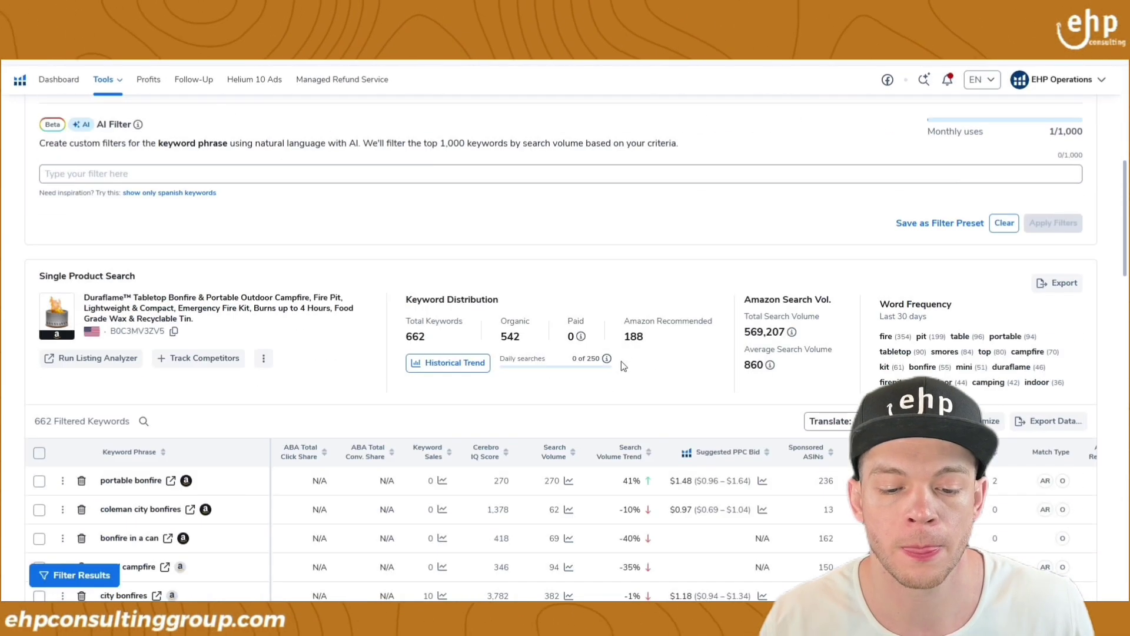
pyautogui.moveTo(488, 341); pyautogui.dragTo(518, 340)
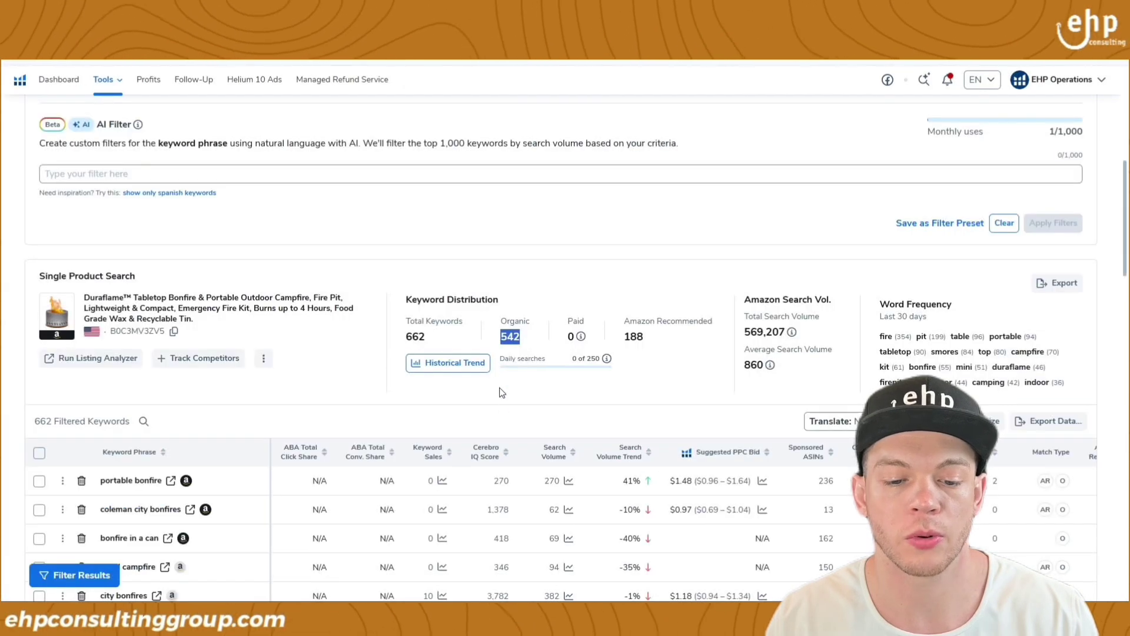
# - Replace the ASIN in Cerebro with the competitor's B08YS91Z2R and load its keywords from the search history
pyautogui.scroll(7, 501, 392)
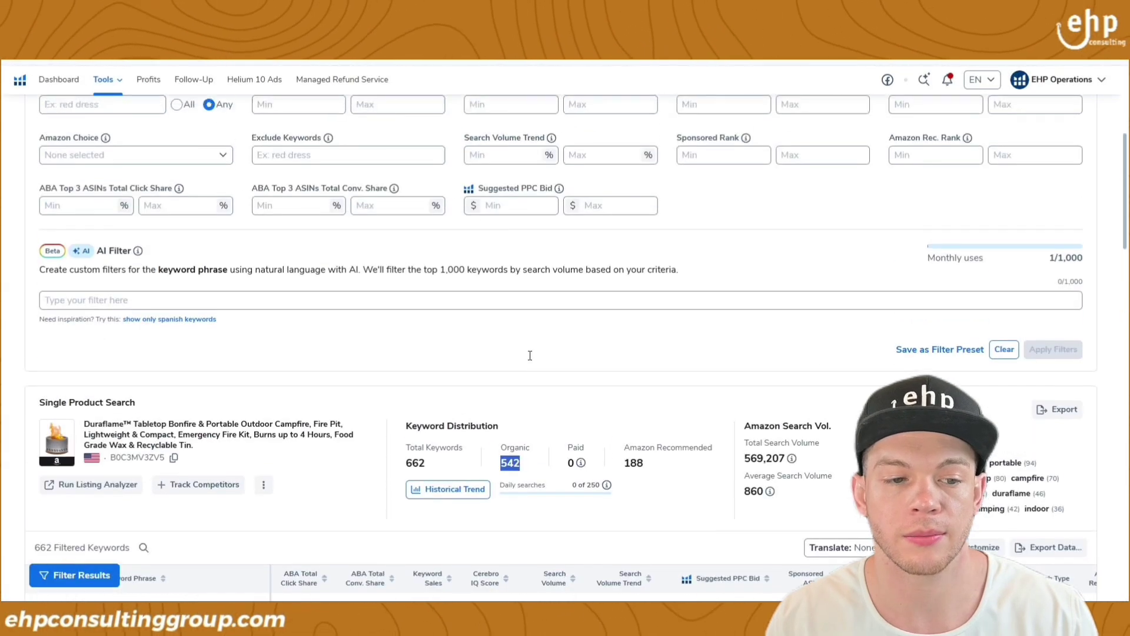
pyautogui.click(173, 190)
pyautogui.hotkey('ctrl', 'v')
pyautogui.click(819, 196)
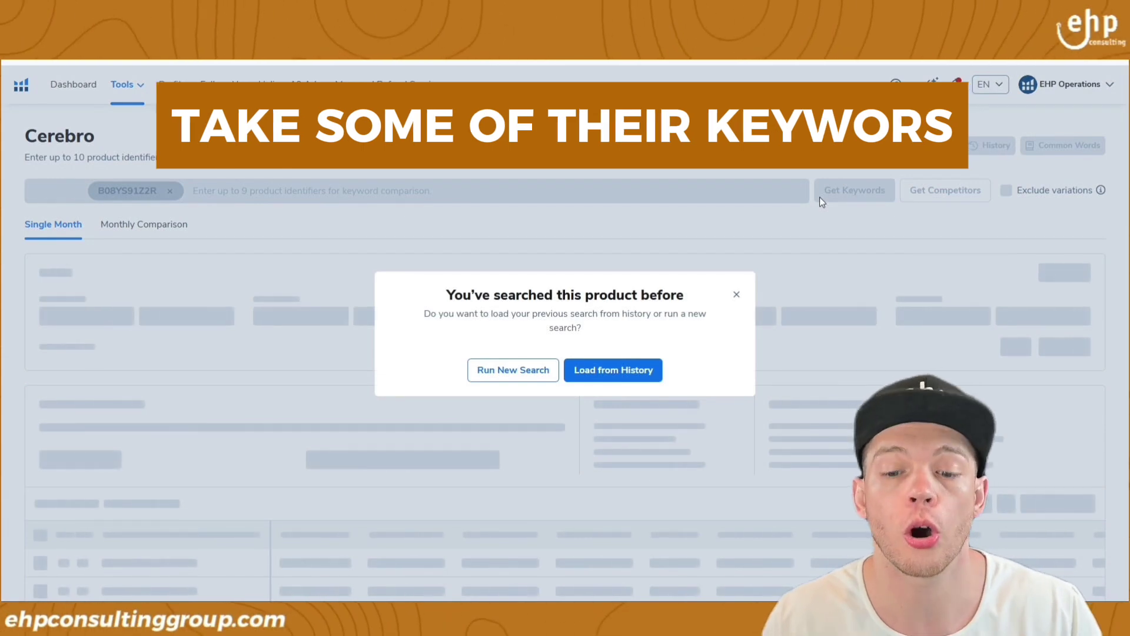
pyautogui.click(615, 370)
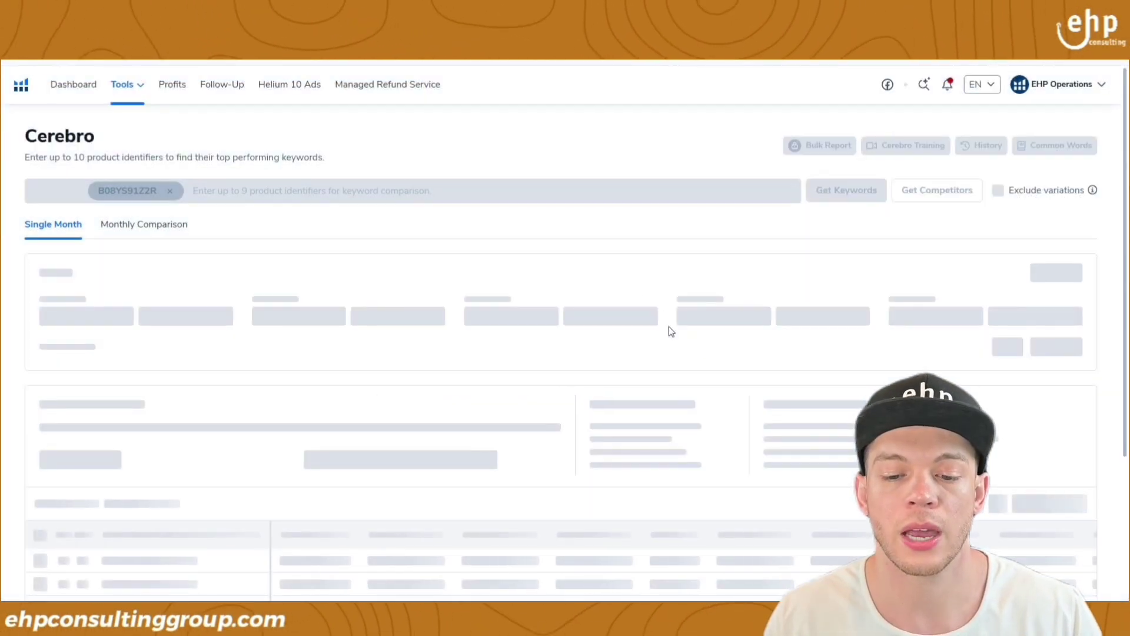
# - Check the Radiate campfire's organic keyword count and open its exported Cerebro keyword CSV in Excel
pyautogui.scroll(-6, 639, 302)
pyautogui.scroll(-1, 665, 352)
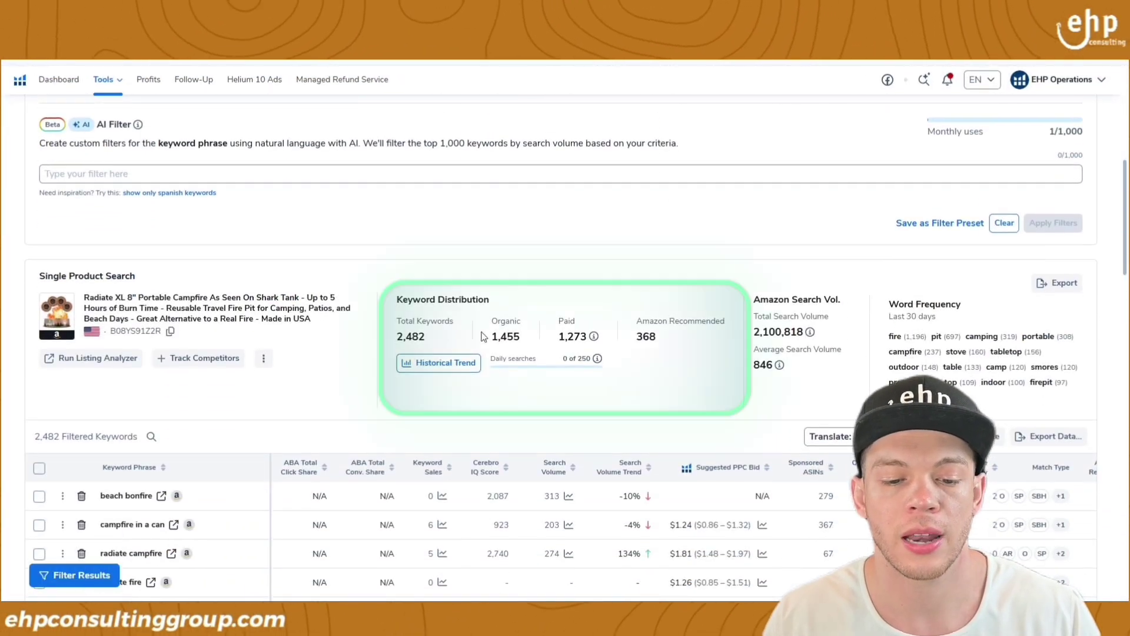
pyautogui.moveTo(491, 336); pyautogui.dragTo(521, 339)
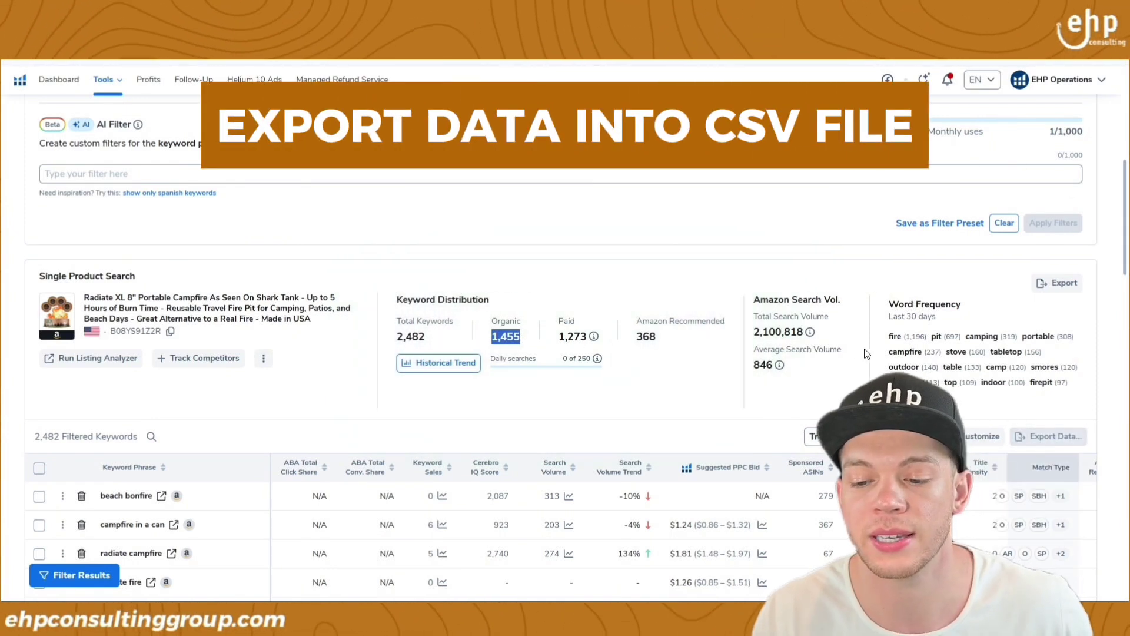
pyautogui.click(955, 61)
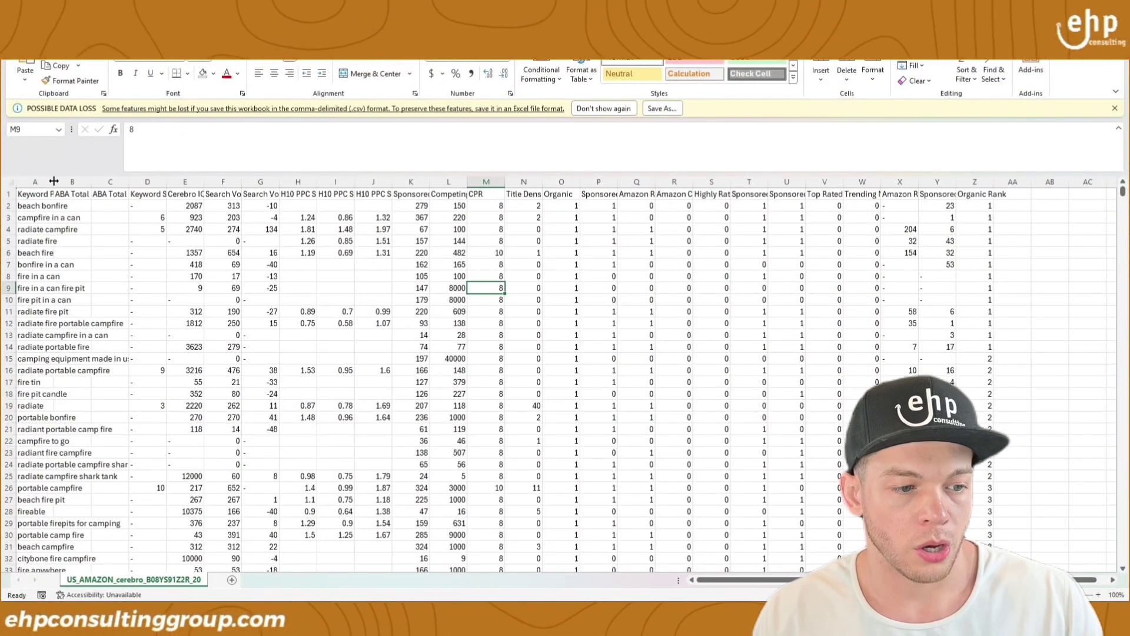
# - Fit the Keyword Phrase column's width to its contents
pyautogui.doubleClick(53, 181)
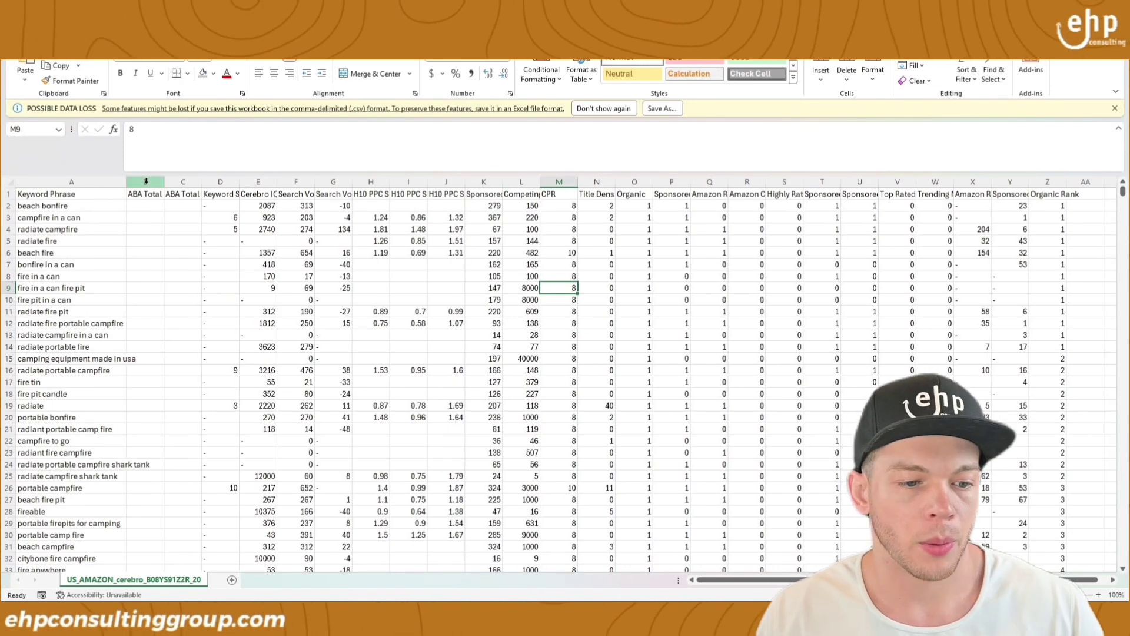
pyautogui.moveTo(144, 182); pyautogui.dragTo(269, 180)
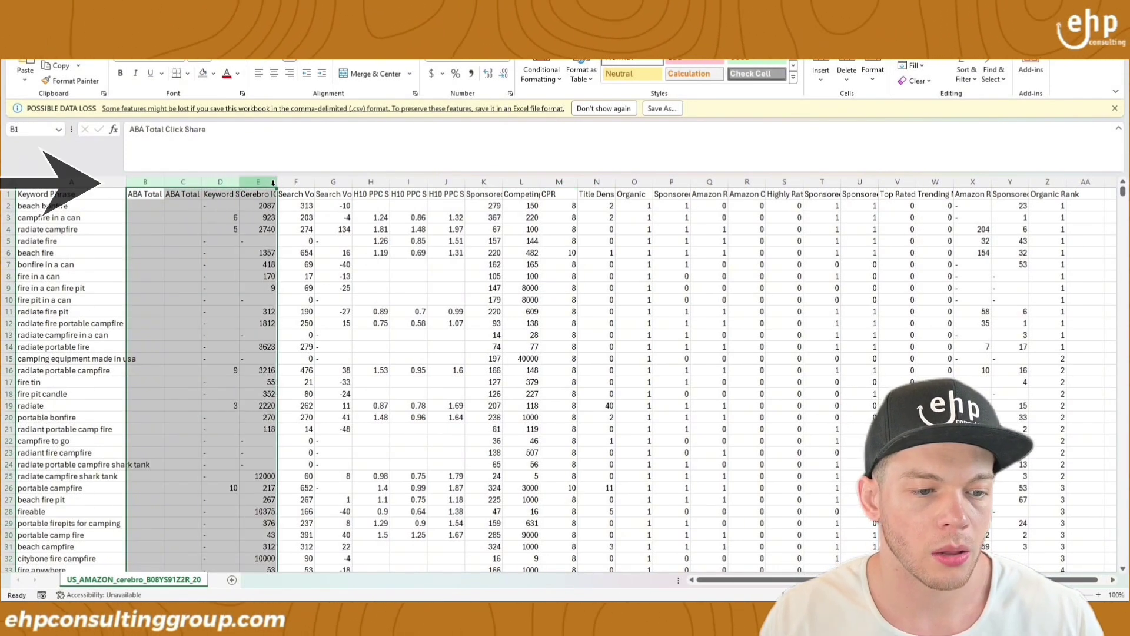
pyautogui.click(222, 206)
# - Hide the two ABA Total columns B and C and the Cerebro IQ Score column E
pyautogui.moveTo(145, 182); pyautogui.dragTo(180, 182)
pyautogui.rightClick(177, 183)
pyautogui.click(206, 314)
pyautogui.rightClick(184, 181)
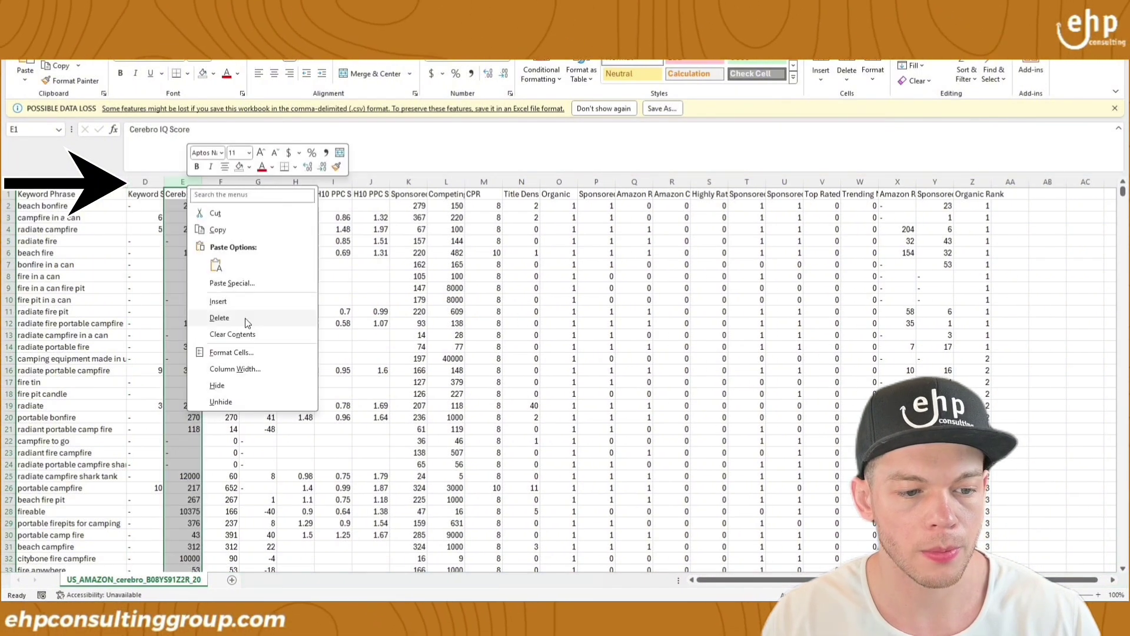
pyautogui.click(247, 383)
# - Hide columns G through Y, from Search Volume Trend up to Organic Rank, and widen the Keyword Phrase column
pyautogui.moveTo(220, 176); pyautogui.dragTo(892, 192)
pyautogui.rightClick(893, 182)
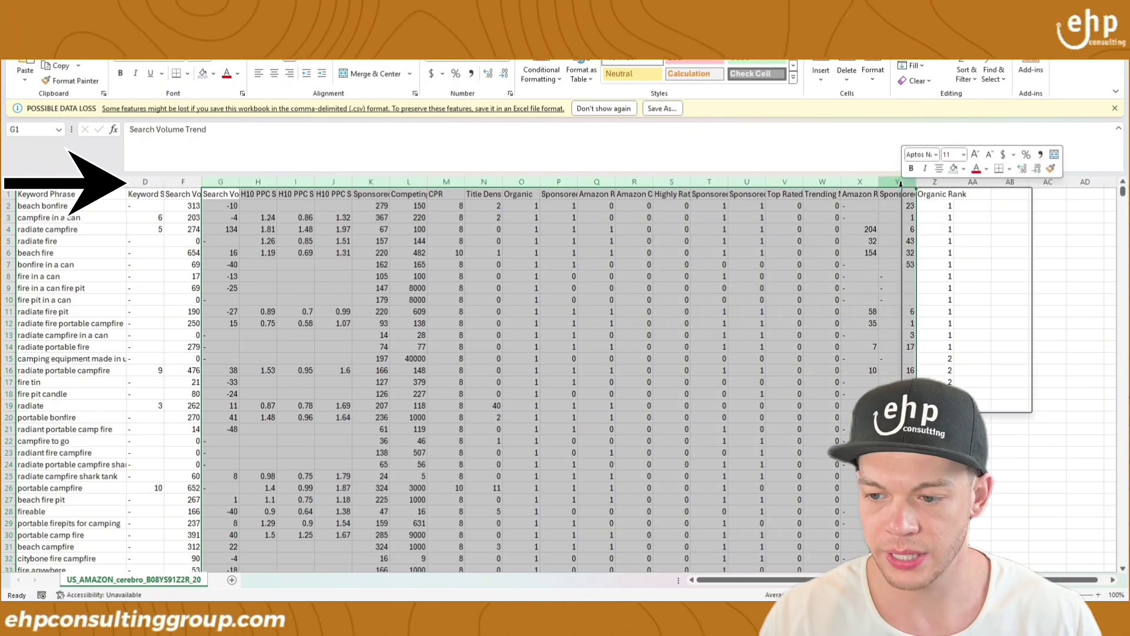
pyautogui.click(942, 338)
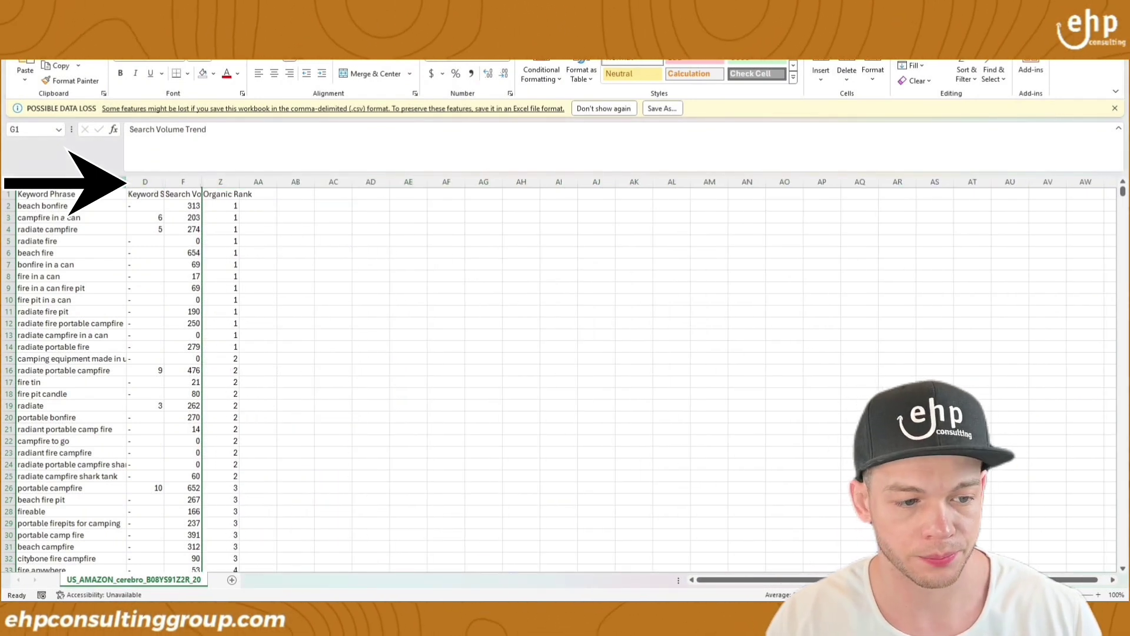
pyautogui.moveTo(126, 186); pyautogui.dragTo(185, 182)
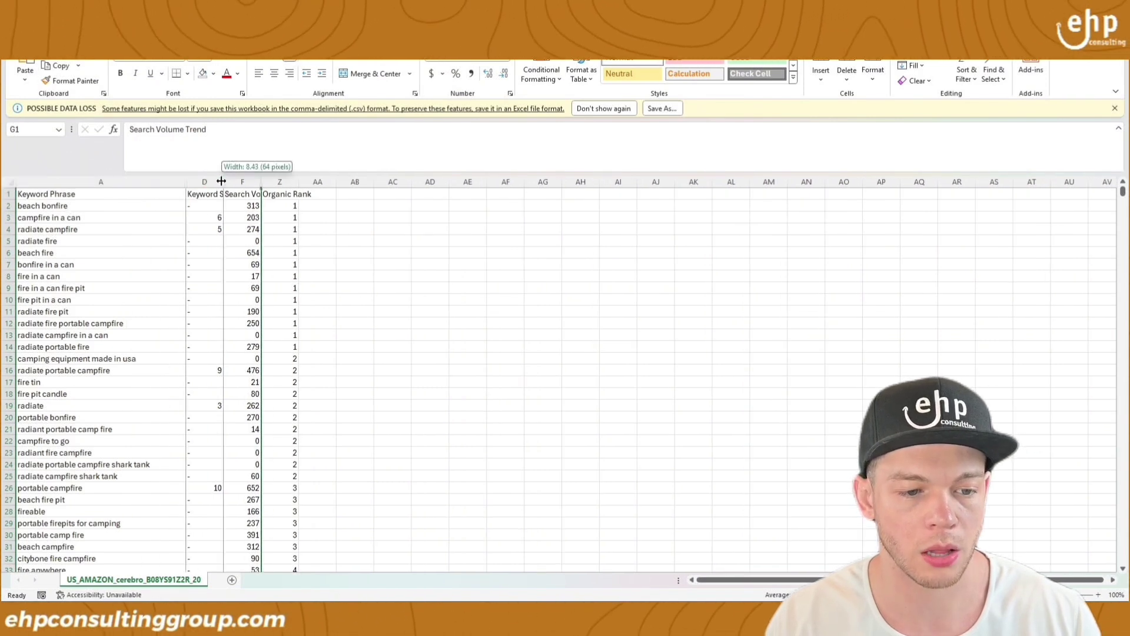
# - Widen the Keyword Sales, Search Volume and Organic Rank columns so their headers are fully readable
pyautogui.moveTo(222, 182); pyautogui.dragTo(280, 182)
pyautogui.click(105, 195)
pyautogui.moveTo(100, 209); pyautogui.dragTo(89, 262)
pyautogui.click(90, 253)
pyautogui.moveTo(92, 210); pyautogui.dragTo(353, 335)
pyautogui.click(111, 204)
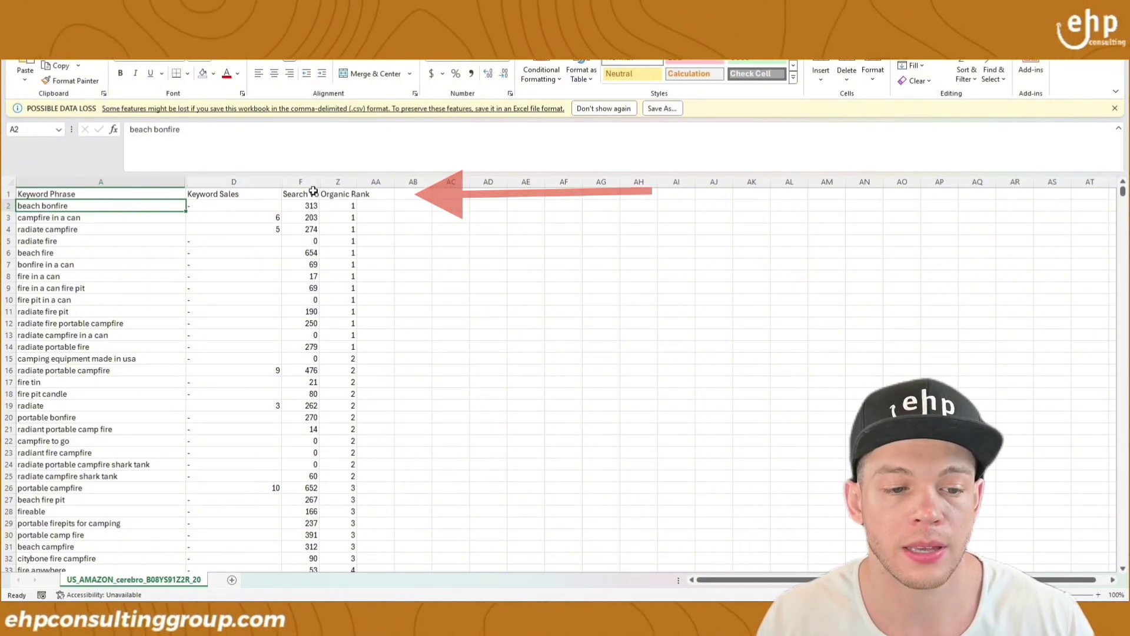
pyautogui.moveTo(317, 183); pyautogui.dragTo(462, 183)
# - Add filters to the header row, from Keyword Phrase across to Organic Rank
pyautogui.moveTo(108, 188); pyautogui.dragTo(423, 194)
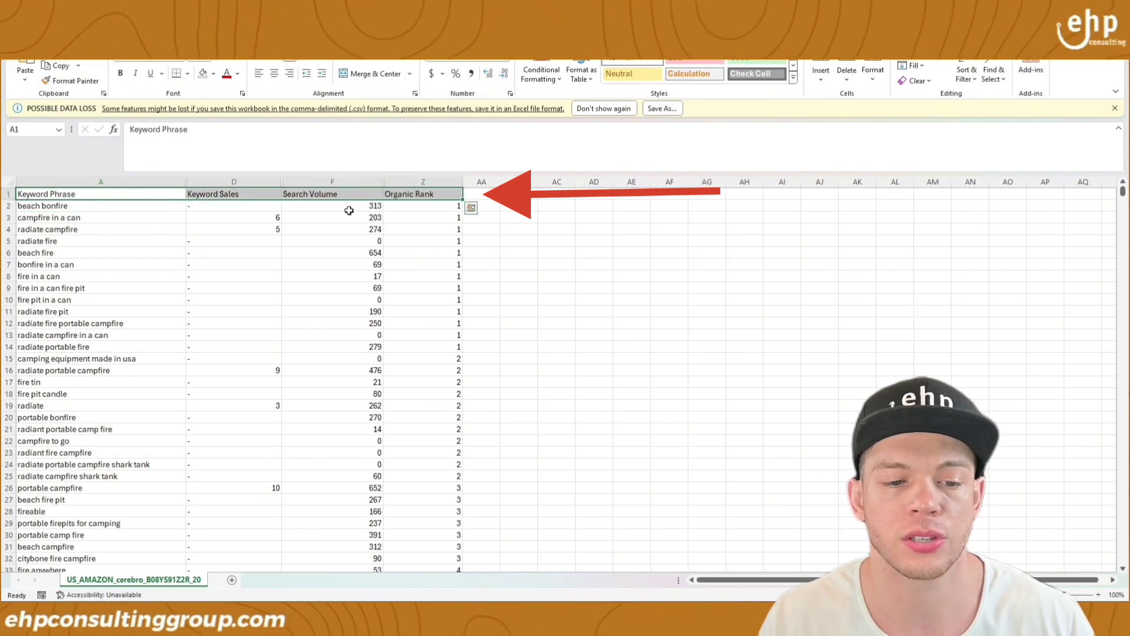
pyautogui.moveTo(355, 206); pyautogui.dragTo(359, 229)
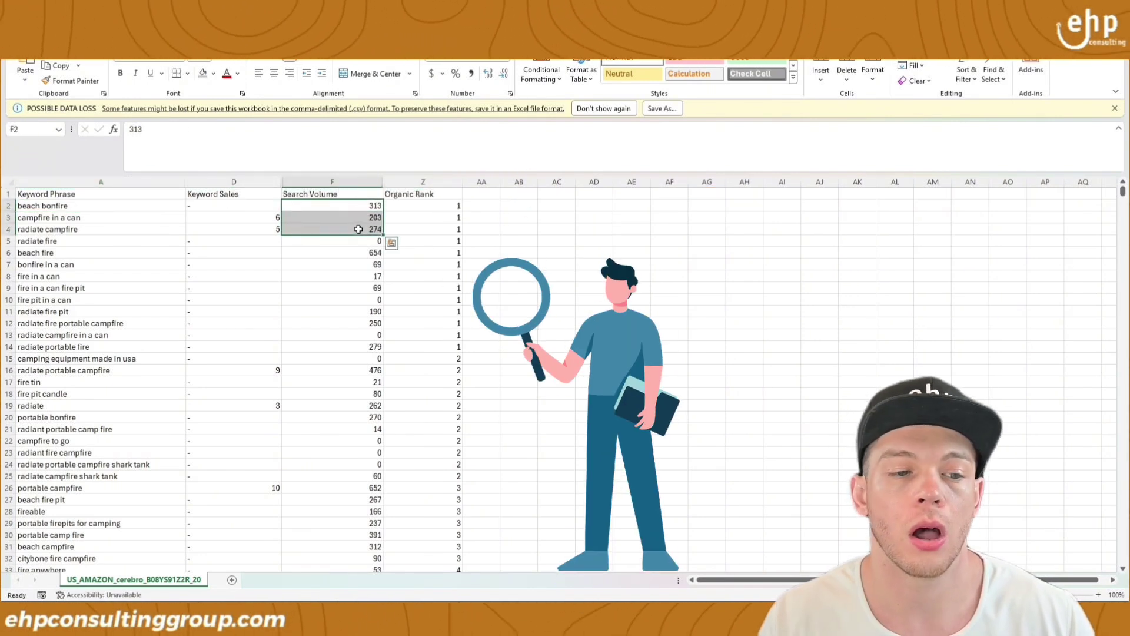
pyautogui.moveTo(80, 194); pyautogui.dragTo(422, 194)
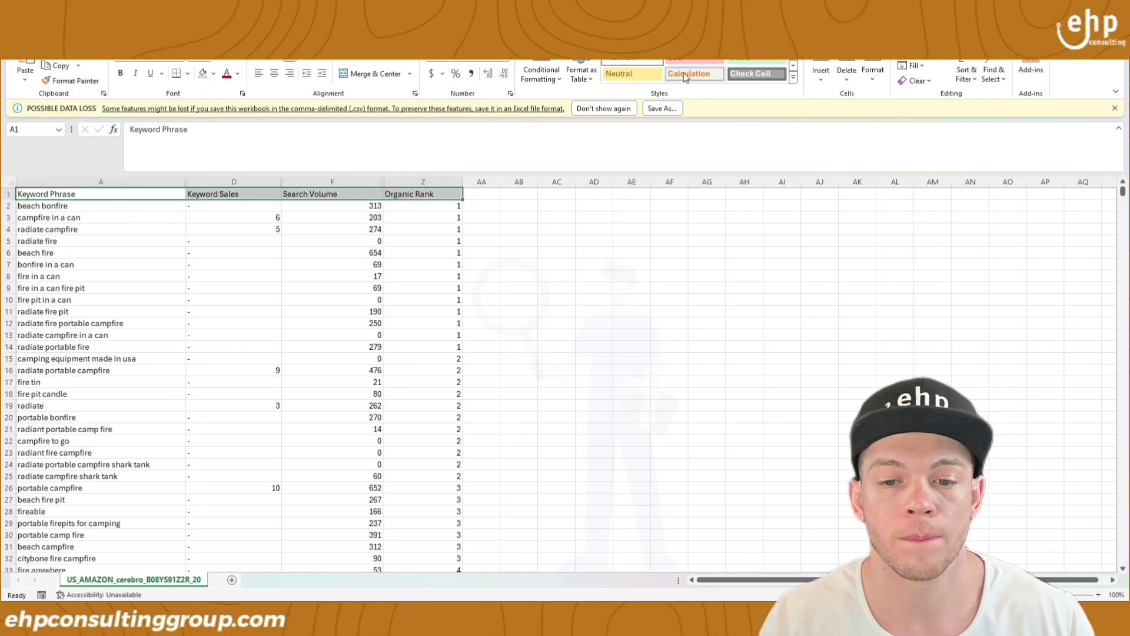
pyautogui.click(965, 75)
pyautogui.click(980, 148)
pyautogui.click(330, 265)
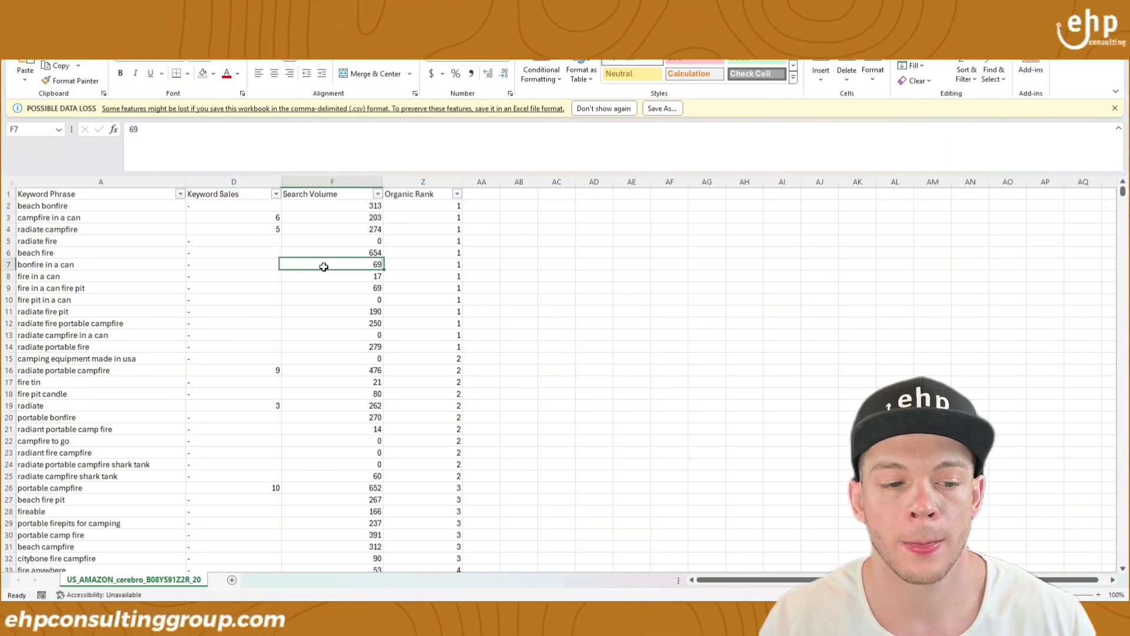
# - Sort the keyword table by Keyword Sales from Z to A
pyautogui.moveTo(237, 203); pyautogui.dragTo(245, 293)
pyautogui.click(230, 334)
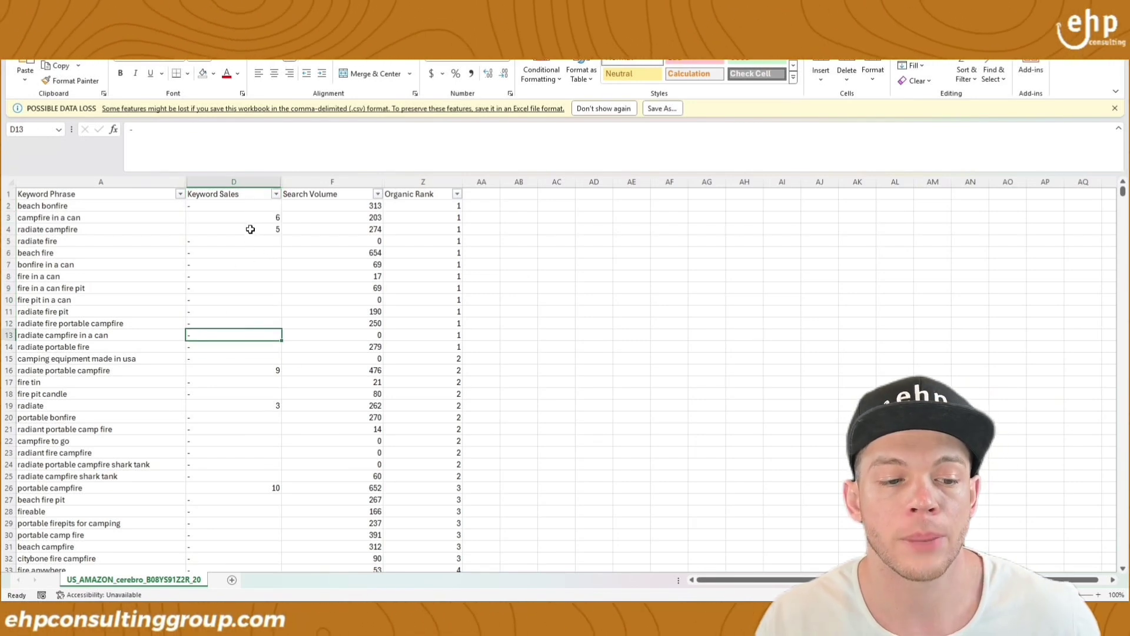
pyautogui.click(274, 194)
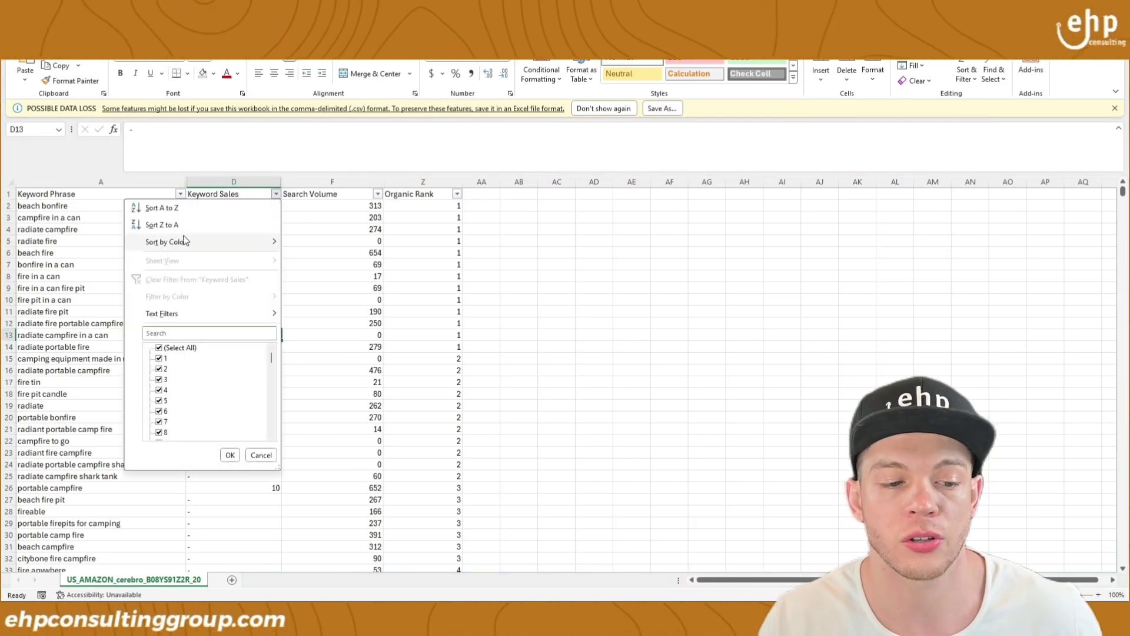
pyautogui.click(201, 208)
pyautogui.click(276, 194)
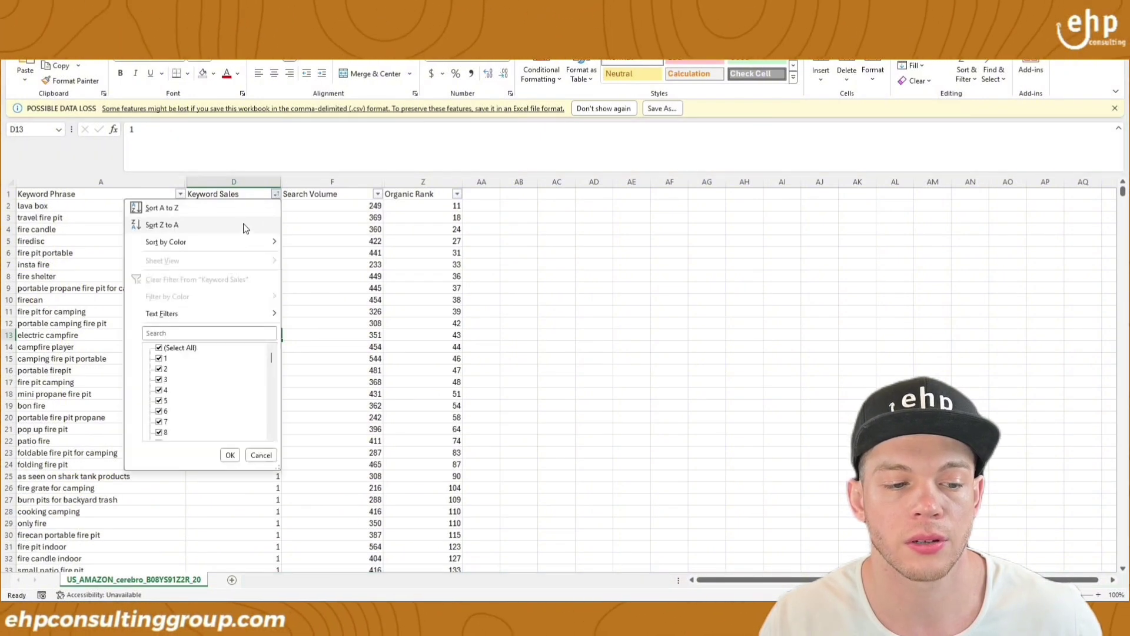
pyautogui.click(241, 223)
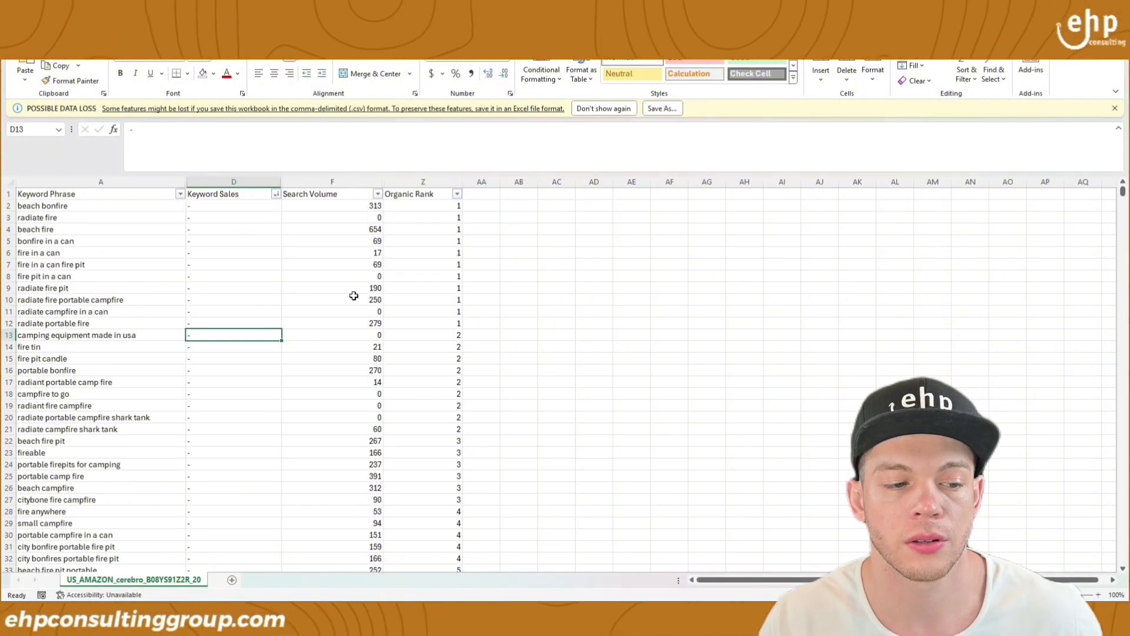
# - Filter out the "-" entries in Keyword Sales and check the top keyword's sales value
pyautogui.click(276, 194)
pyautogui.moveTo(271, 353); pyautogui.dragTo(269, 439)
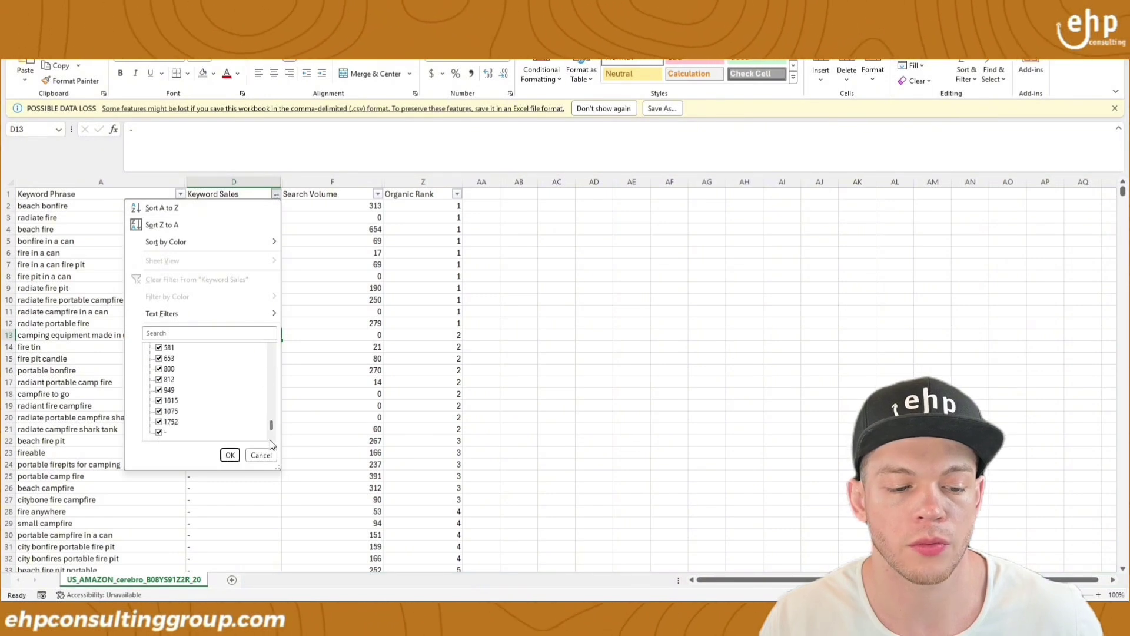
pyautogui.click(229, 455)
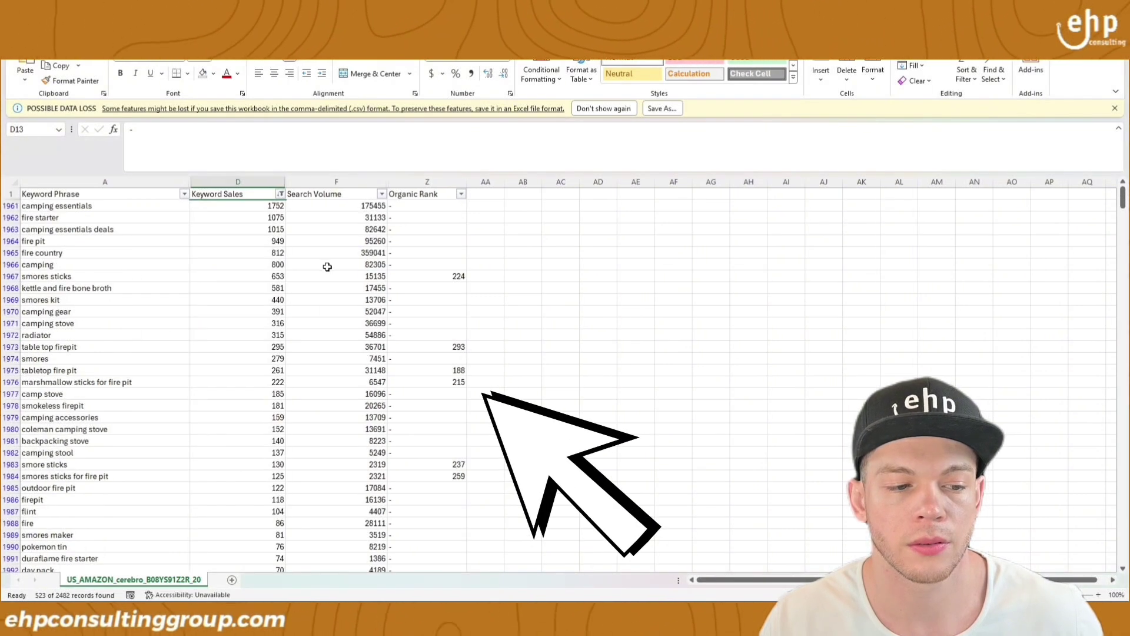
pyautogui.click(252, 207)
pyautogui.press('Right')
pyautogui.press('Left')
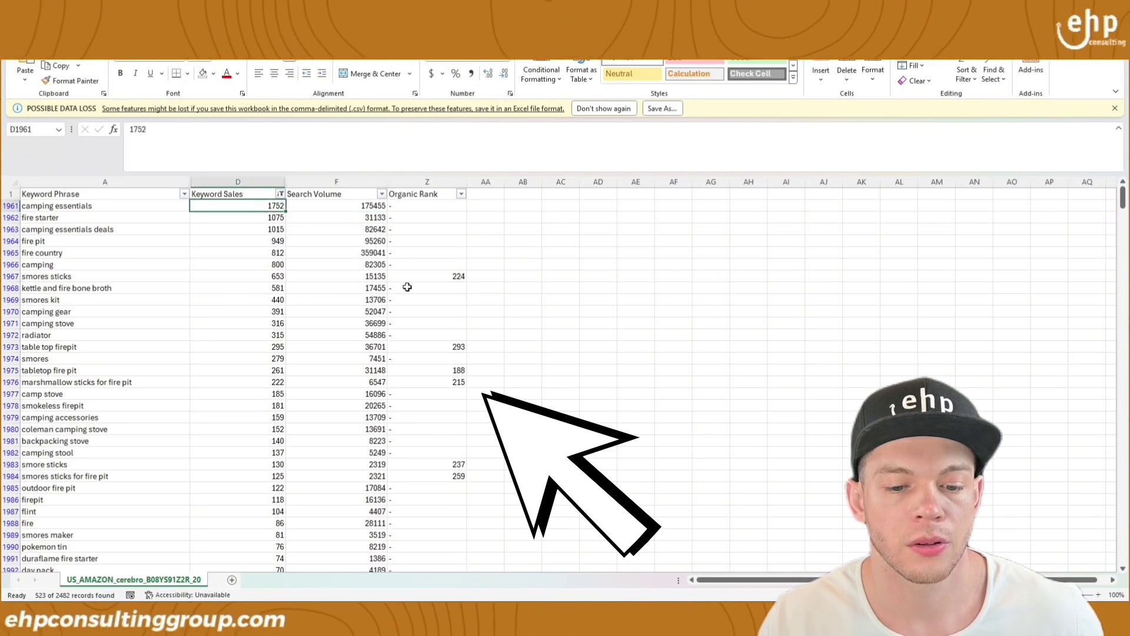
# - Filter the Organic Rank column to show only the listed ranks from 1 through 27
pyautogui.click(280, 195)
pyautogui.click(460, 195)
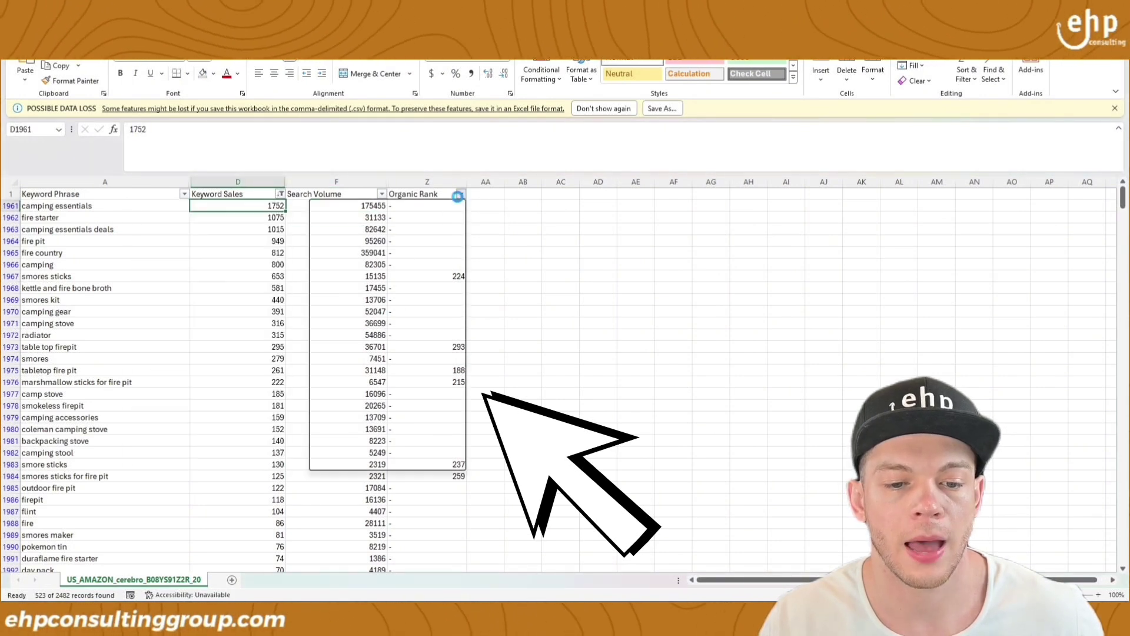
pyautogui.click(350, 352)
pyautogui.click(349, 359)
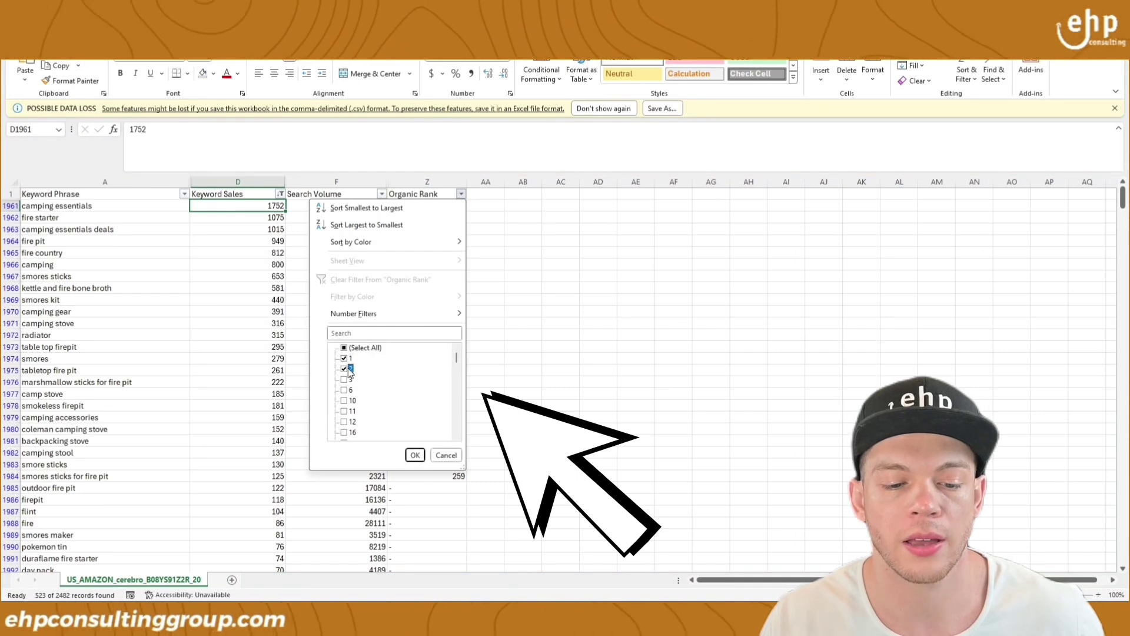
pyautogui.click(346, 380)
pyautogui.click(345, 412)
pyautogui.click(345, 422)
pyautogui.click(345, 432)
pyautogui.scroll(-2, 346, 436)
pyautogui.click(344, 379)
pyautogui.click(344, 401)
pyautogui.click(344, 390)
pyautogui.click(344, 411)
pyautogui.click(415, 455)
pyautogui.click(560, 276)
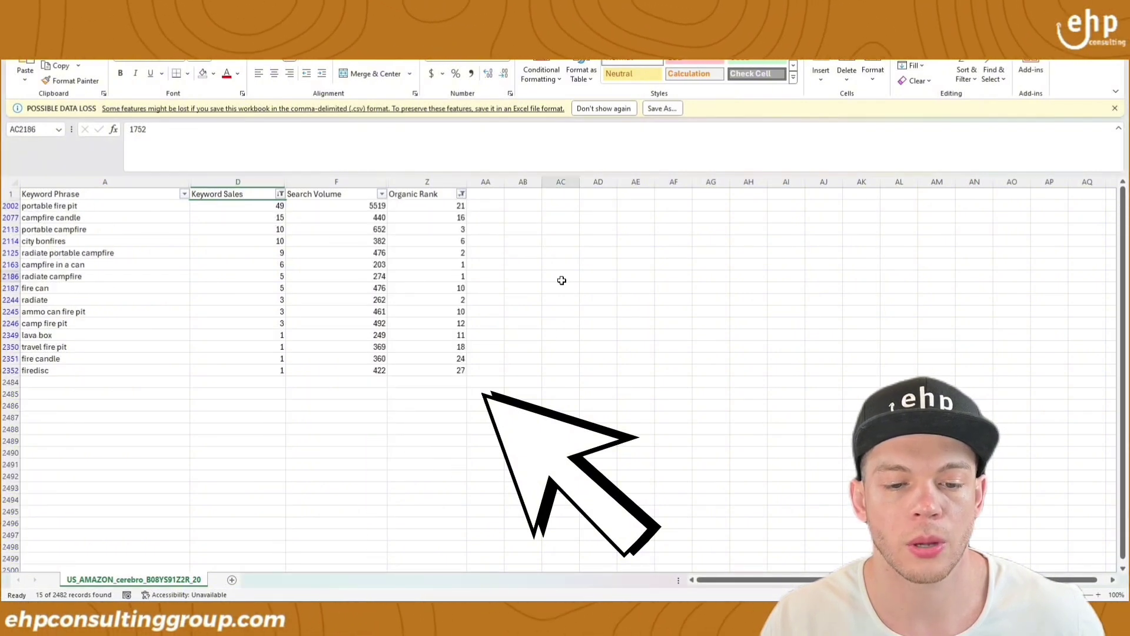
# - Review the search volume, keyword sales and organic rank of the "portable fire pit" keyword
pyautogui.click(114, 204)
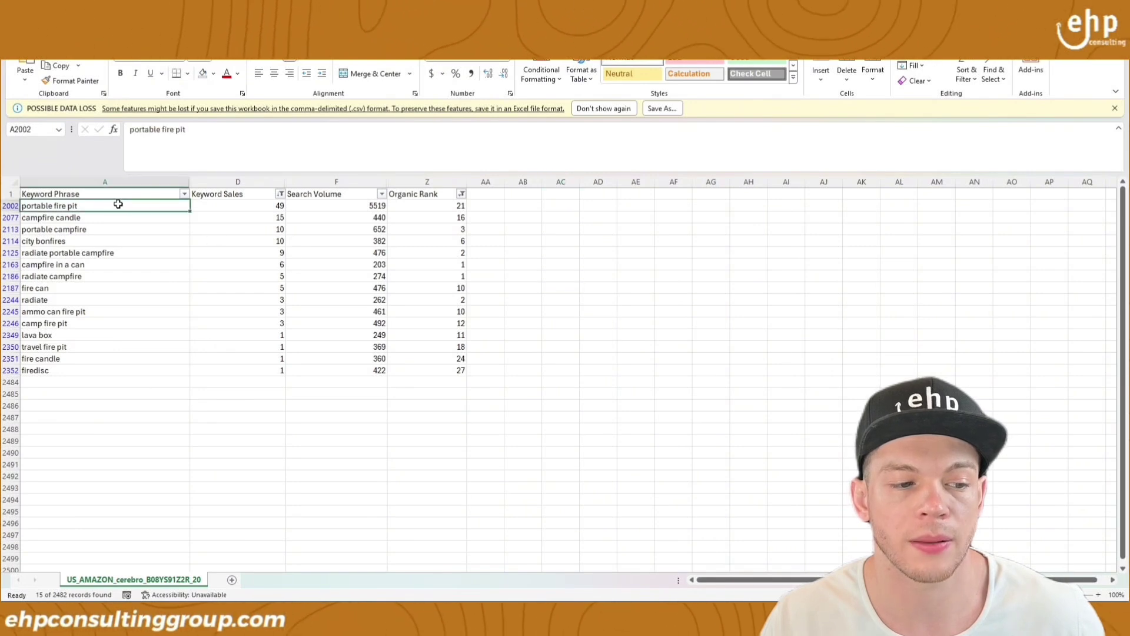
pyautogui.moveTo(148, 204); pyautogui.dragTo(429, 203)
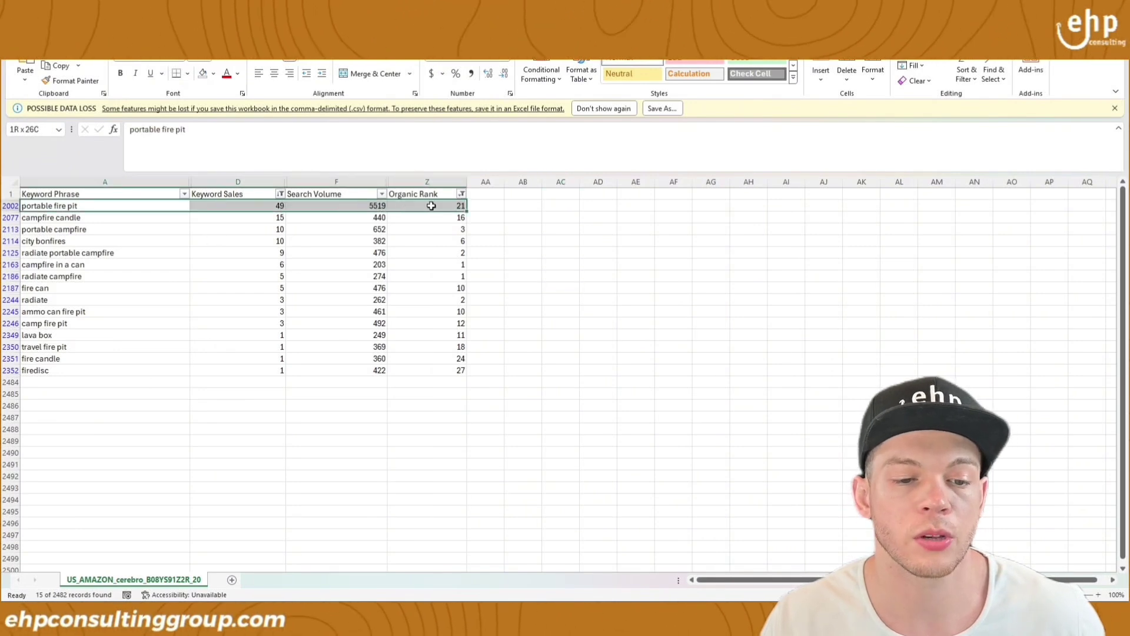
pyautogui.click(365, 207)
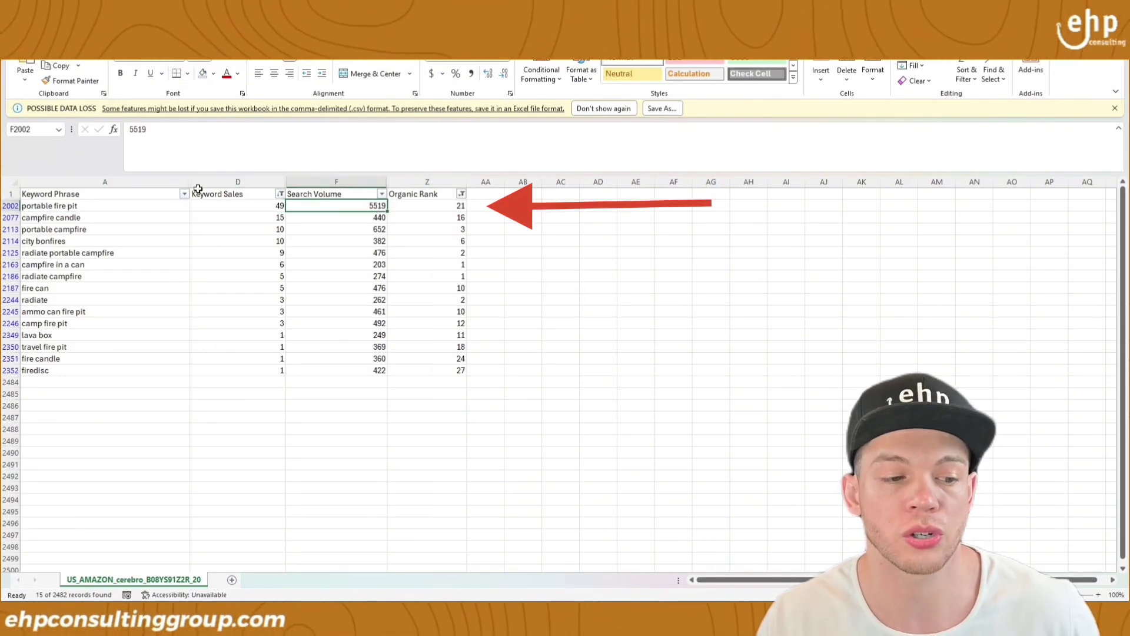
pyautogui.click(262, 205)
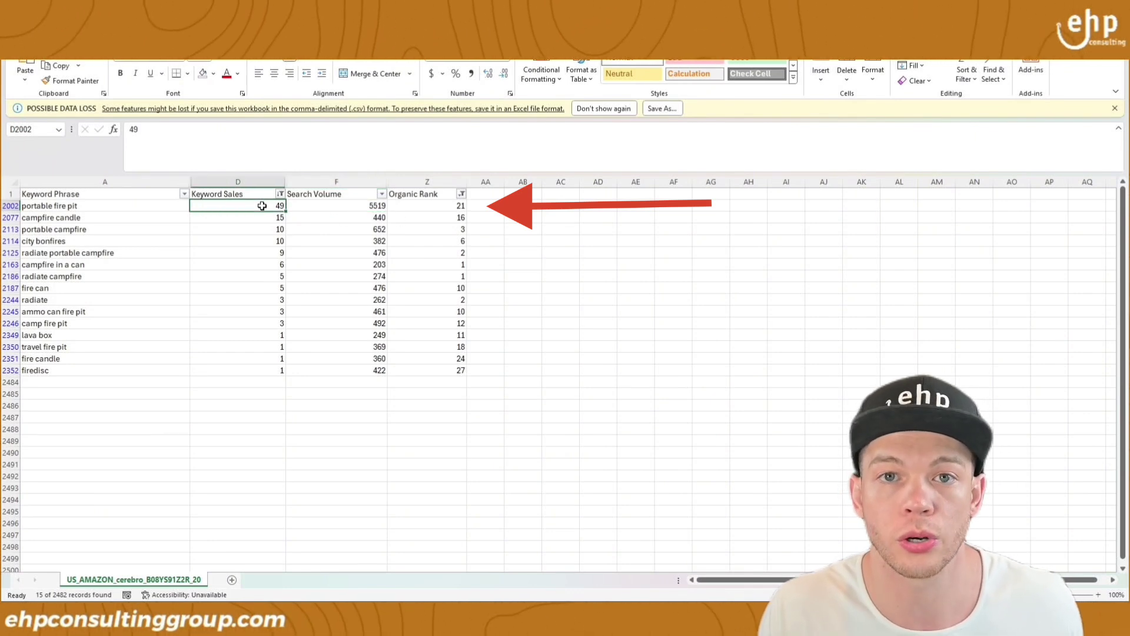
pyautogui.click(422, 206)
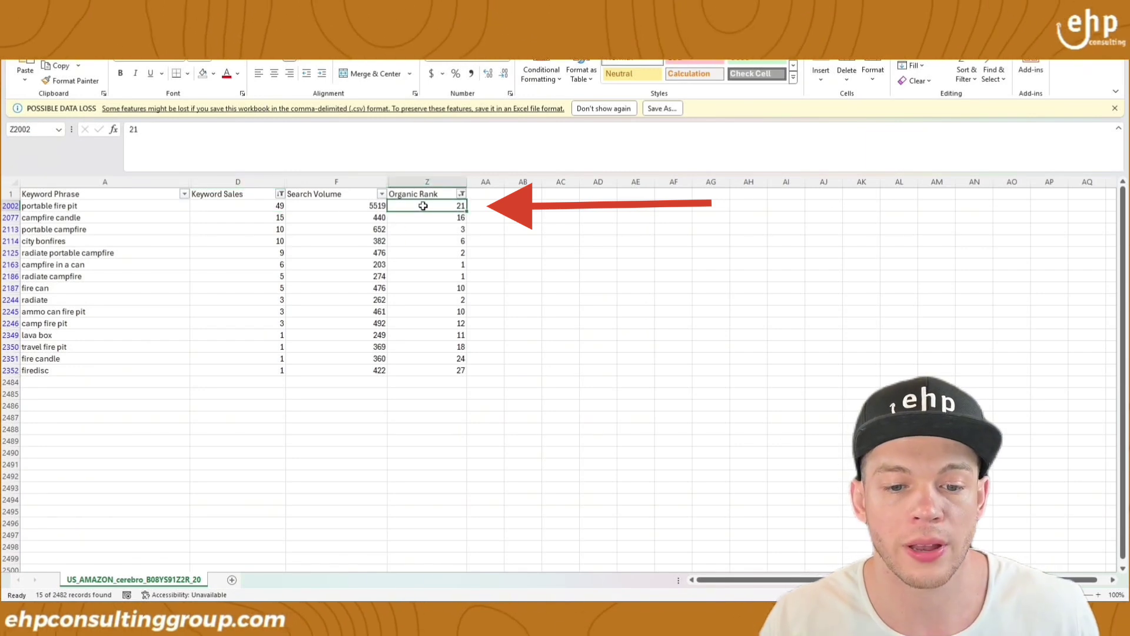
# - Highlight the "campfire in a can" and "radiate campfire" rows in yellow, from Keyword Phrase through Organic Rank
pyautogui.moveTo(444, 265)
pyautogui.mouseDown()
pyautogui.moveTo(320, 280)
pyautogui.moveTo(103, 277)
pyautogui.moveTo(443, 272)
pyautogui.mouseUp()
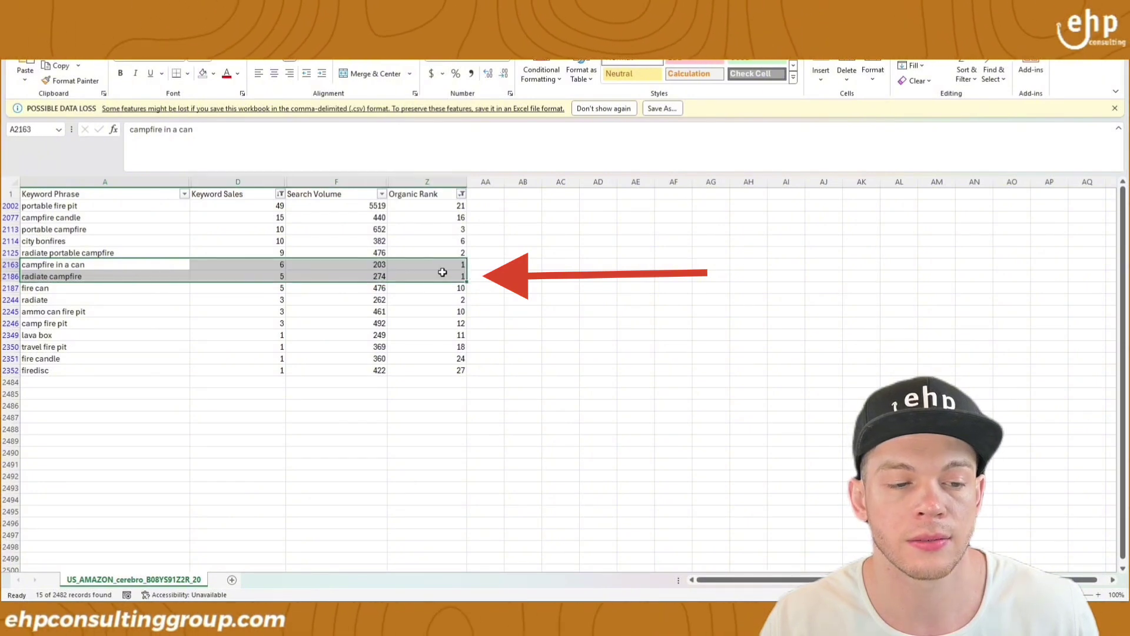
pyautogui.click(213, 73)
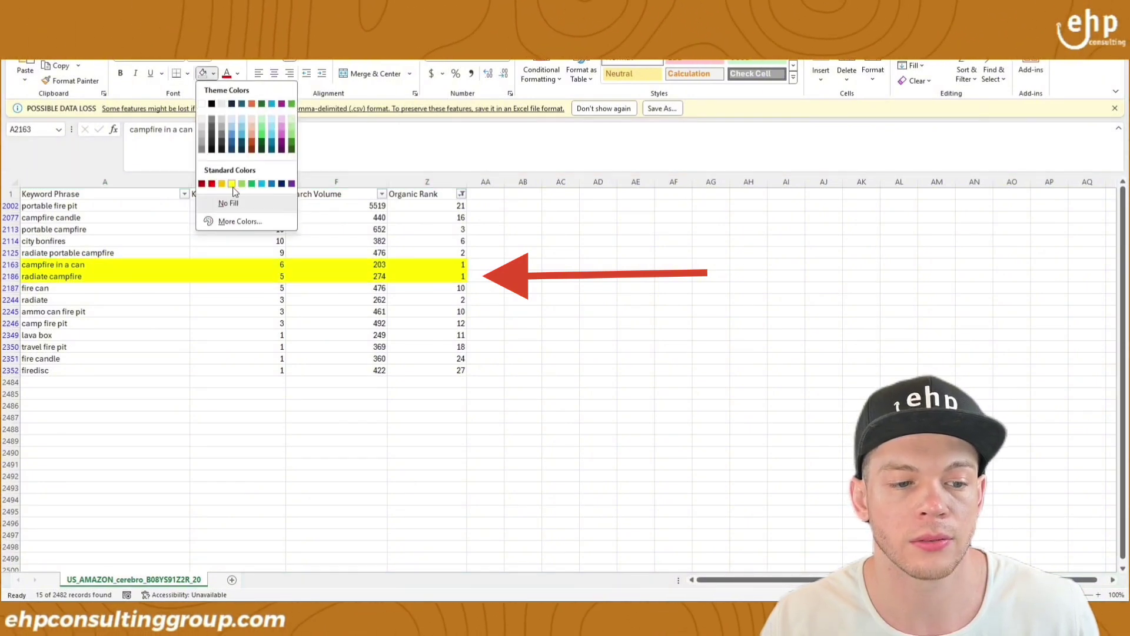
pyautogui.click(231, 183)
pyautogui.moveTo(443, 299)
pyautogui.mouseDown()
pyautogui.moveTo(39, 300)
pyautogui.moveTo(437, 303)
pyautogui.mouseUp()
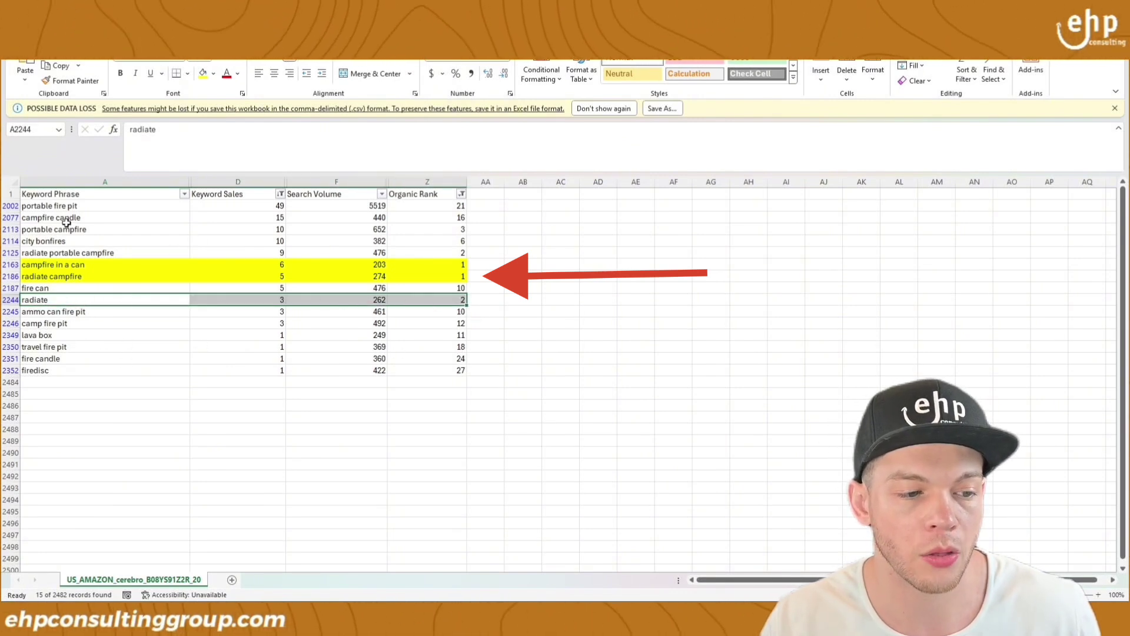
# - Highlight the "portable fire pit" row in yellow and review the other highlighted keywords
pyautogui.moveTo(65, 206); pyautogui.dragTo(412, 206)
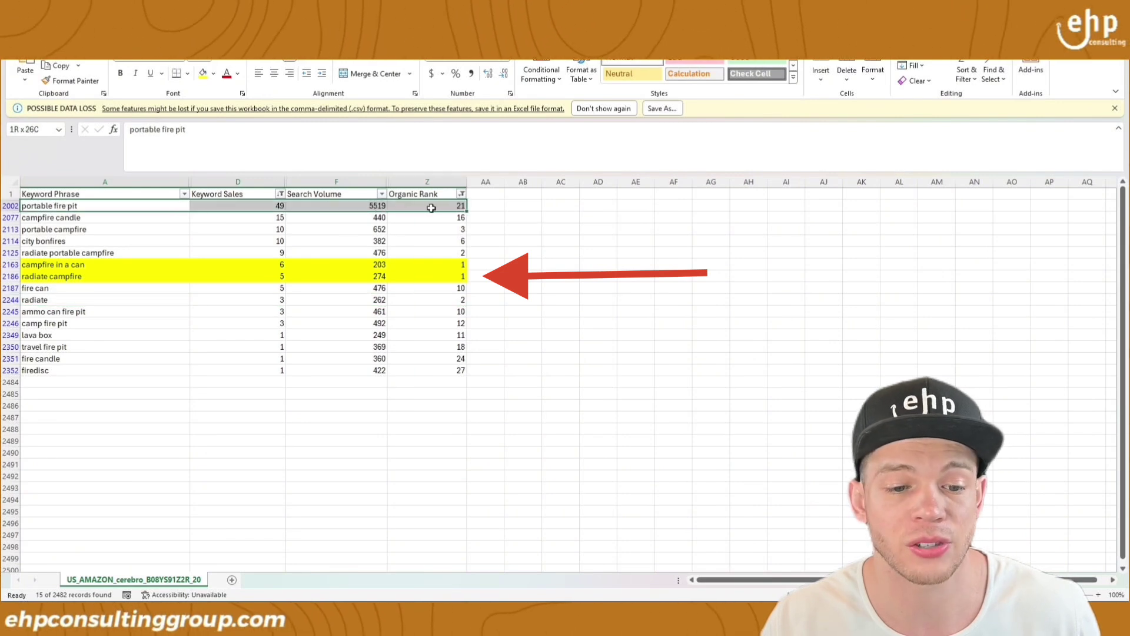
pyautogui.click(203, 73)
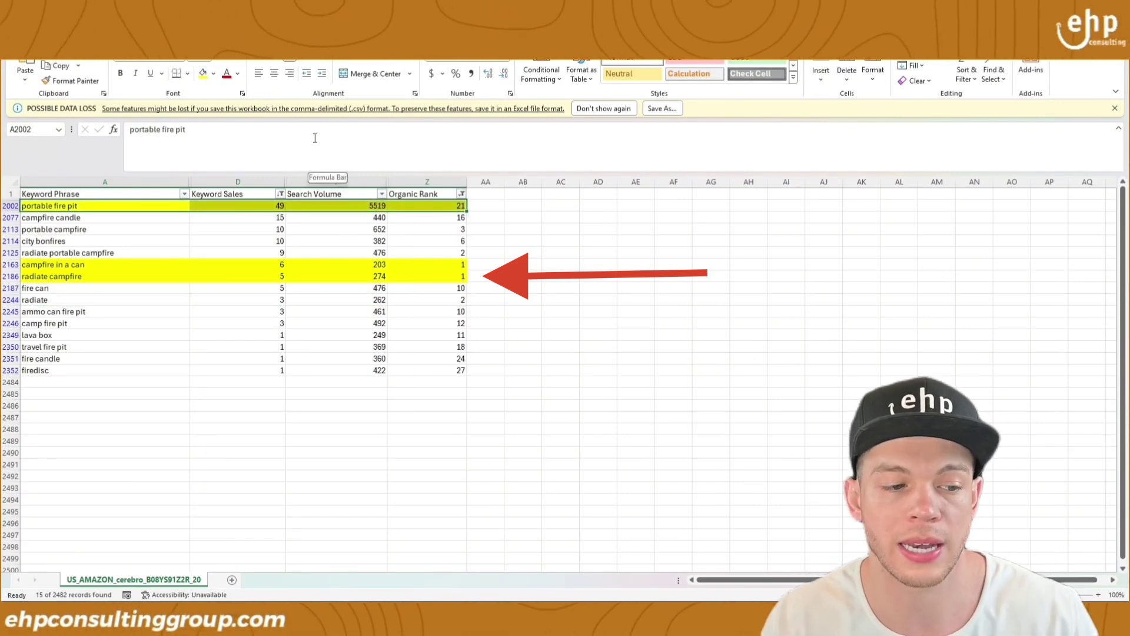
pyautogui.click(118, 265)
pyautogui.moveTo(117, 276); pyautogui.dragTo(353, 277)
pyautogui.click(143, 262)
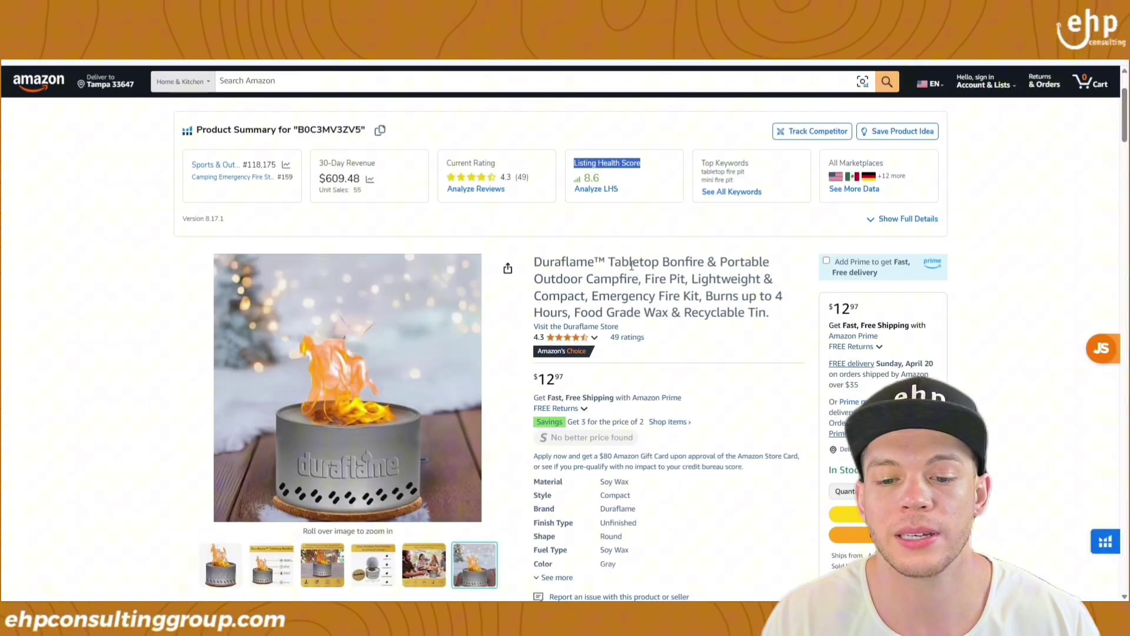
# - Switch to the Duraflame Amazon listing and read its product title and details
pyautogui.moveTo(562, 263); pyautogui.dragTo(750, 312)
pyautogui.click(751, 305)
pyautogui.scroll(-3, 749, 296)
pyautogui.scroll(-2, 646, 347)
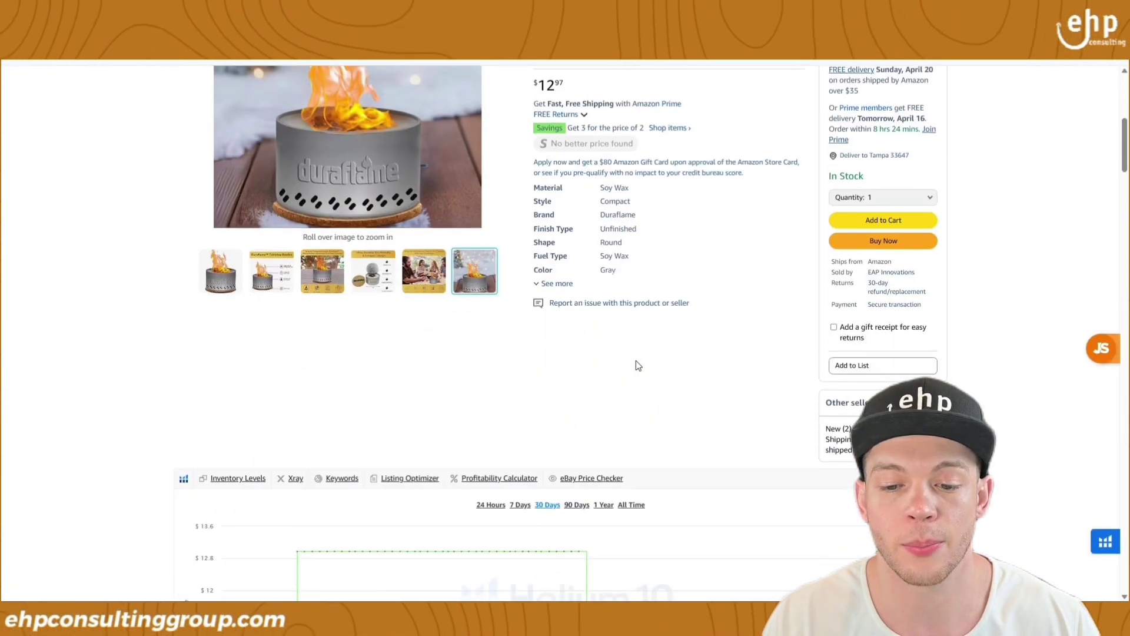
# - Bring the Excel keyword sheet over the listing in a smaller window and check the "portable fire pit" row
pyautogui.moveTo(1129, 150); pyautogui.dragTo(772, 50)
pyautogui.click(588, 245)
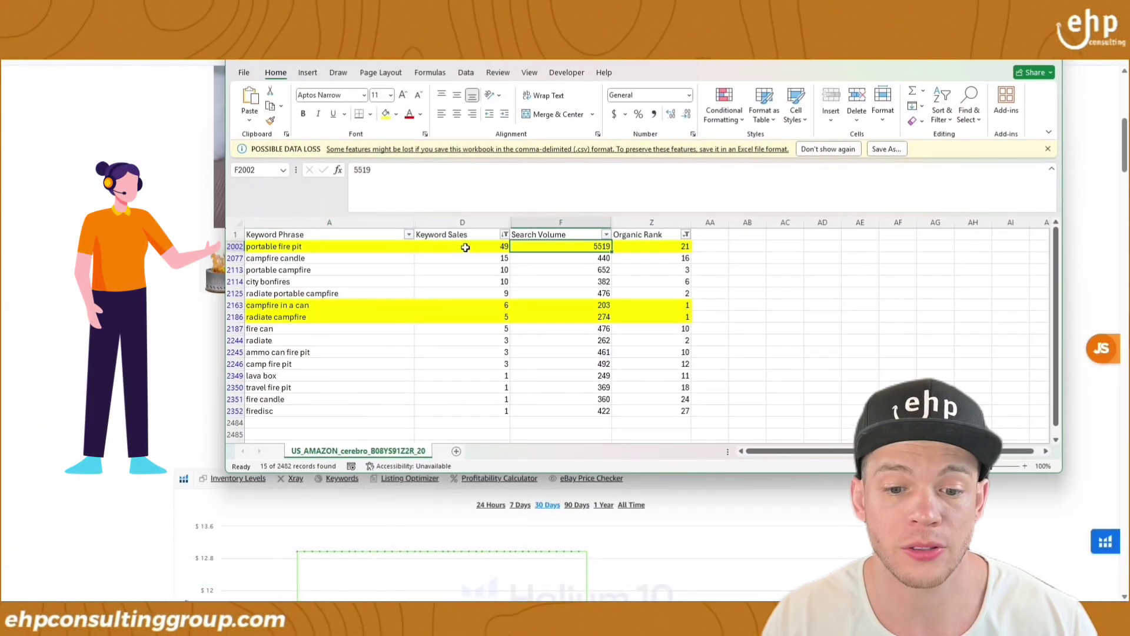
pyautogui.click(340, 246)
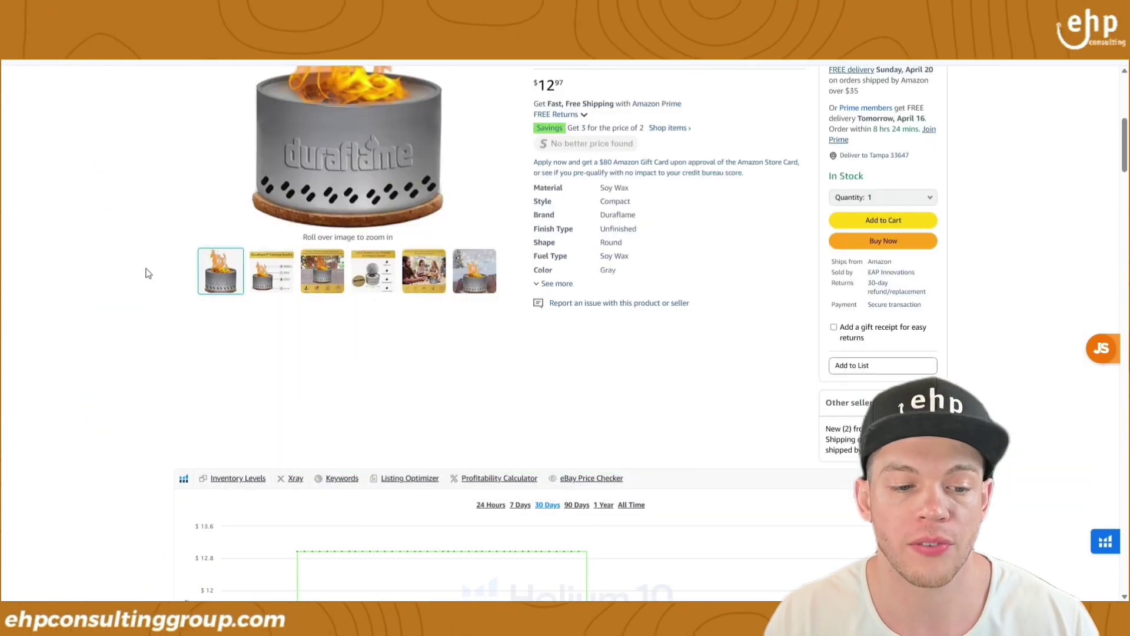
# - Compare the Duraflame listing's title with the keyword, examining the "Tabletop Bonfire & Portable" and "Fire Pit" wording
pyautogui.scroll(4, 606, 215)
pyautogui.scroll(2, 607, 215)
pyautogui.scroll(-2, 532, 303)
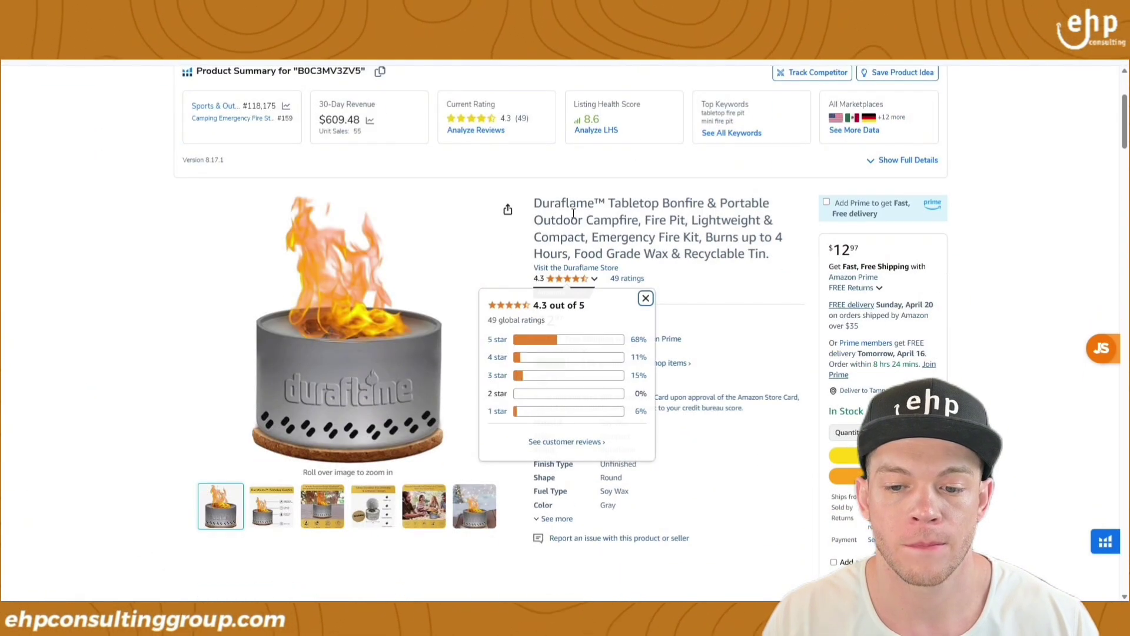
pyautogui.moveTo(608, 203); pyautogui.dragTo(767, 203)
pyautogui.click(764, 203)
pyautogui.moveTo(650, 220); pyautogui.dragTo(687, 221)
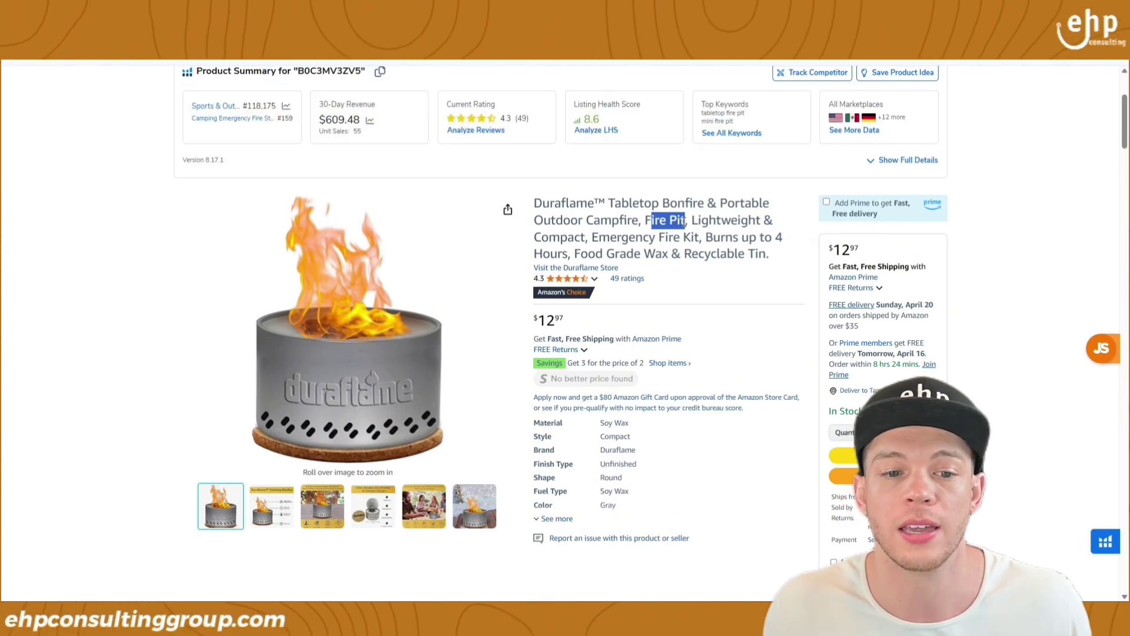
pyautogui.click(555, 317)
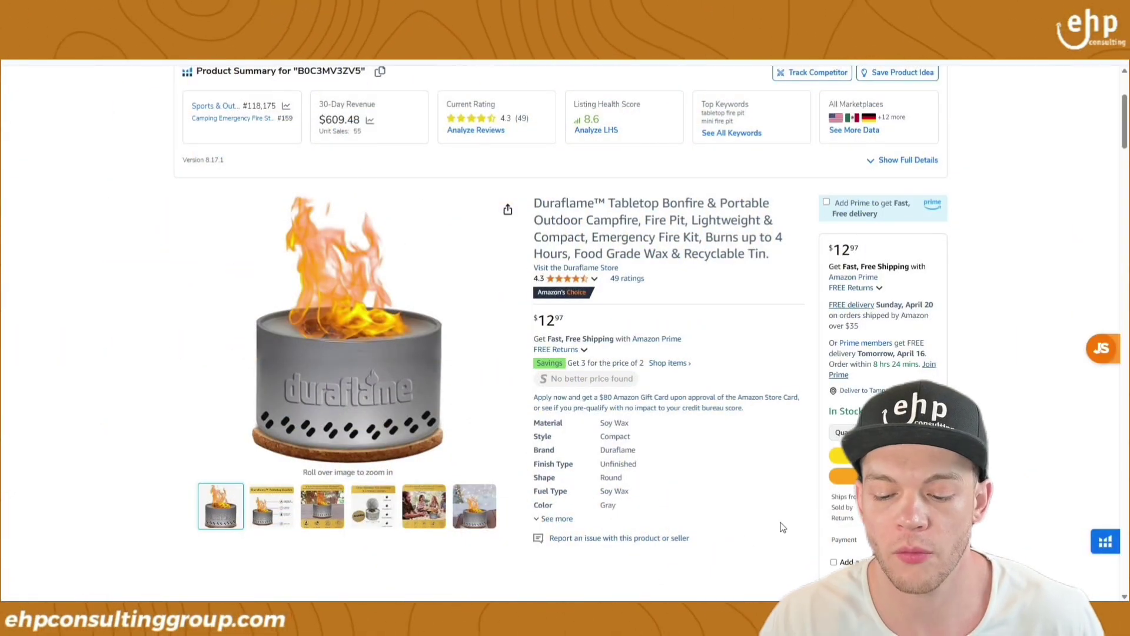
# - Return to the Cerebro keyword workbook in Excel, maximize its window and undo the highlights, filters, sorting and column hiding
pyautogui.moveTo(775, 615)
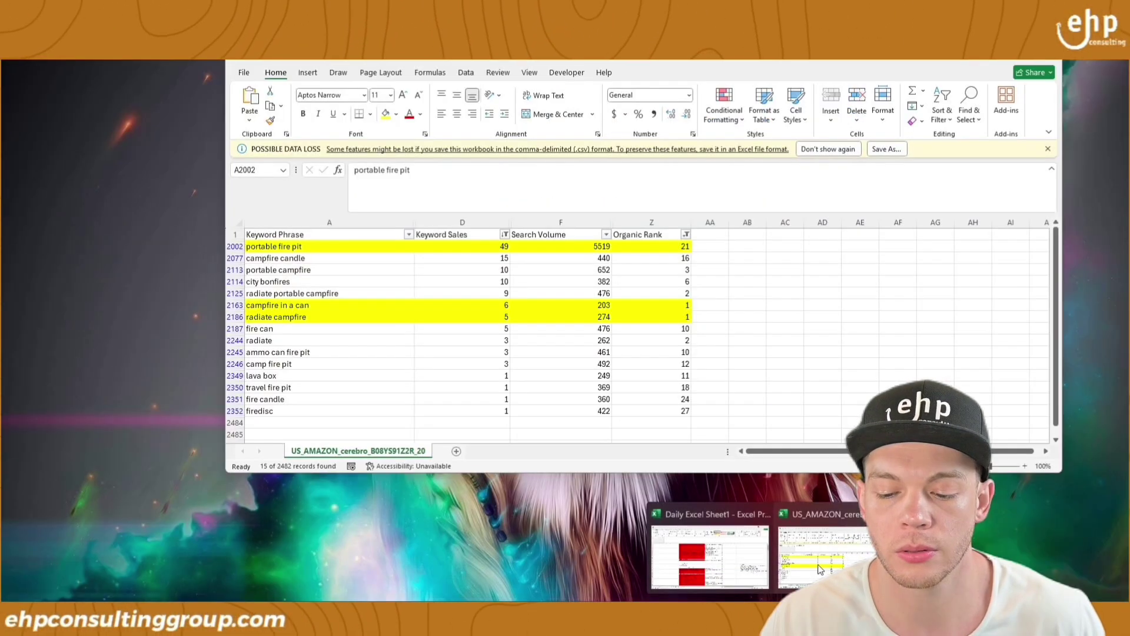
pyautogui.click(829, 547)
pyautogui.click(738, 269)
pyautogui.moveTo(806, 61); pyautogui.dragTo(748, 6)
pyautogui.click(556, 334)
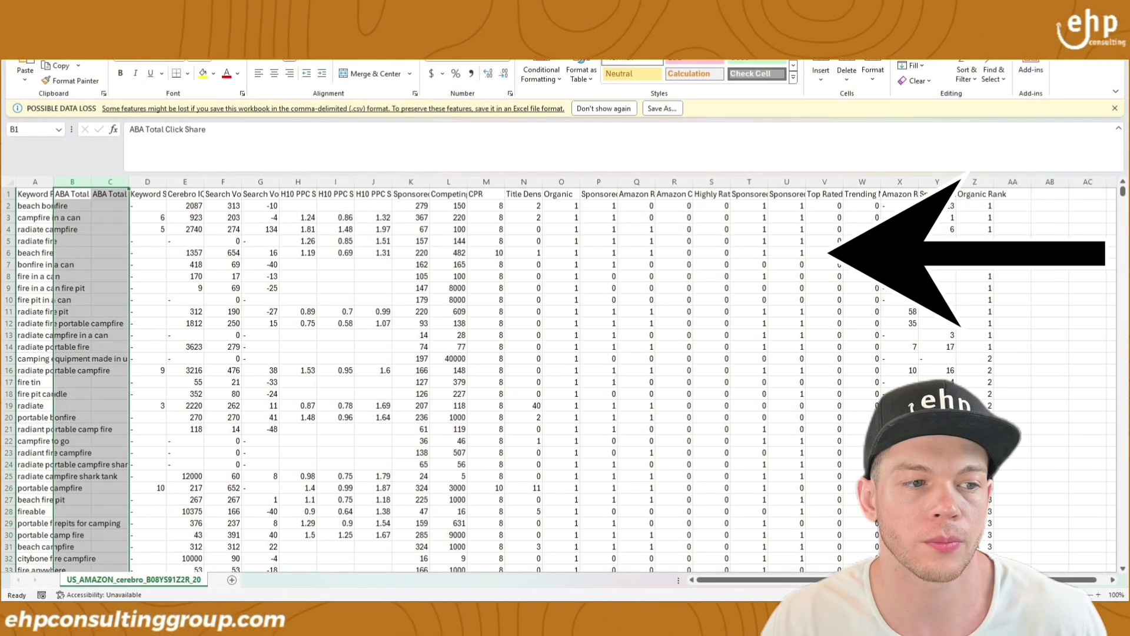
pyautogui.moveTo(73, 182); pyautogui.dragTo(127, 182)
pyautogui.hotkey('ctrl', 'z')
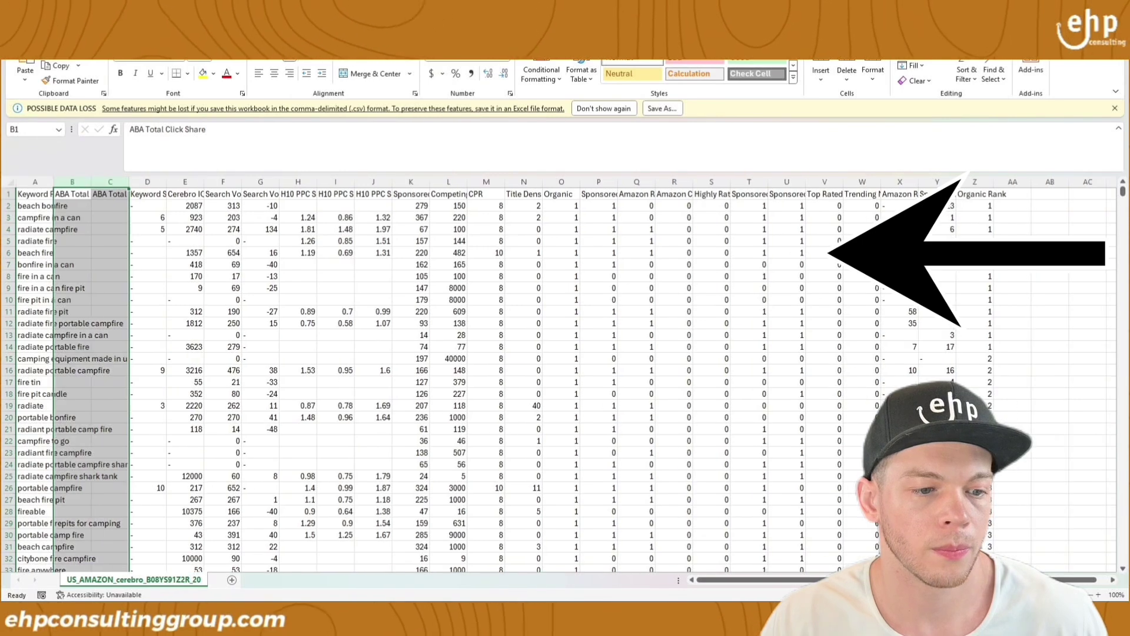
# - Widen the Keyword Phrase column and hide the two ABA Total columns and the Cerebro IQ Score column
pyautogui.click(198, 234)
pyautogui.moveTo(54, 182); pyautogui.dragTo(239, 182)
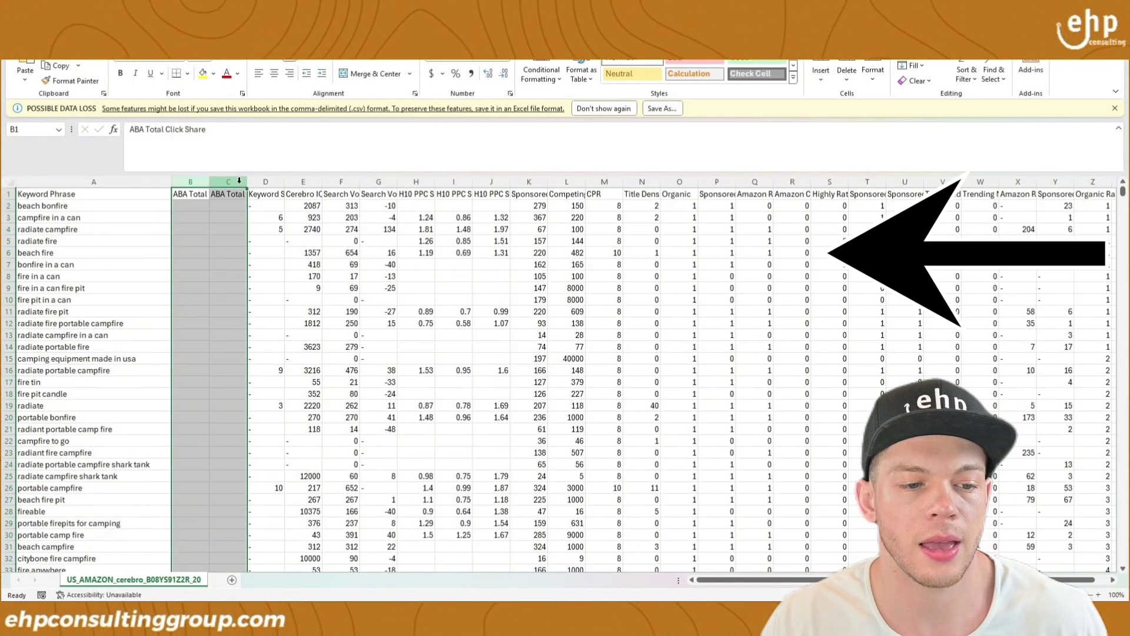
pyautogui.rightClick(238, 182)
pyautogui.click(321, 378)
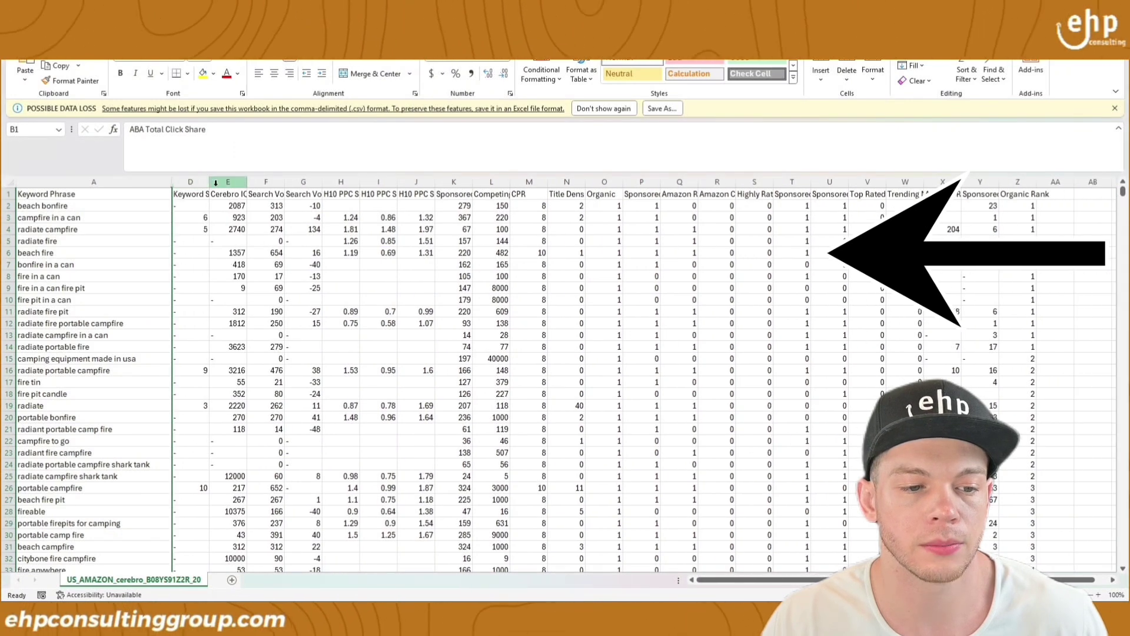
pyautogui.rightClick(245, 184)
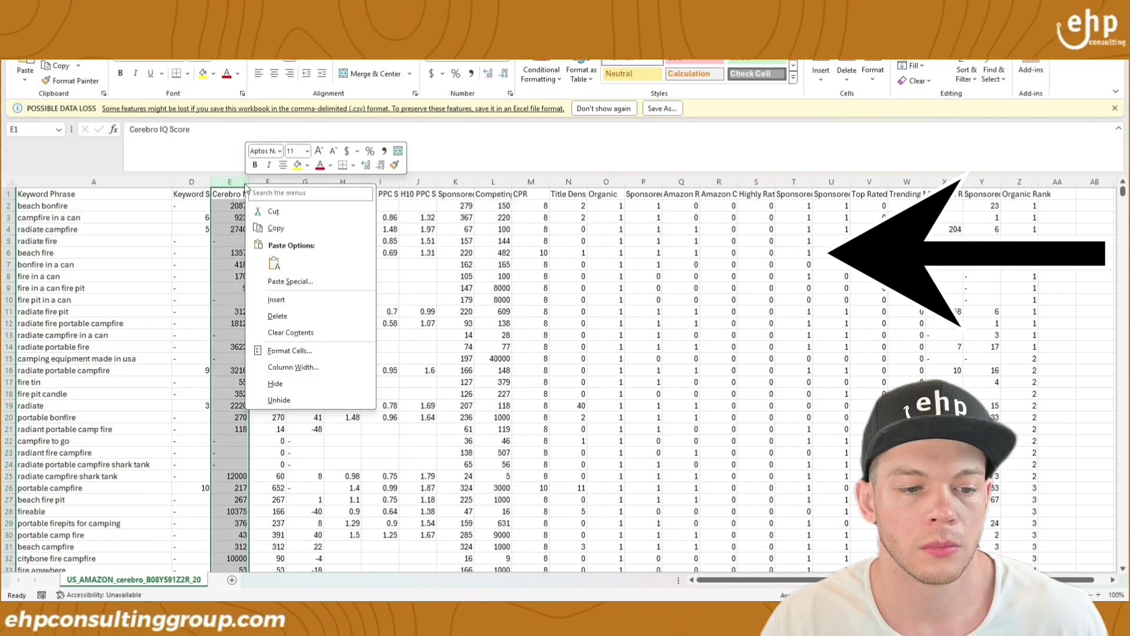
pyautogui.click(313, 380)
# - Hide columns G through X, starting with Search Volume Trend, and the Organic Rank column, keeping Sponsored Rank shown
pyautogui.moveTo(267, 182); pyautogui.dragTo(905, 183)
pyautogui.rightClick(904, 185)
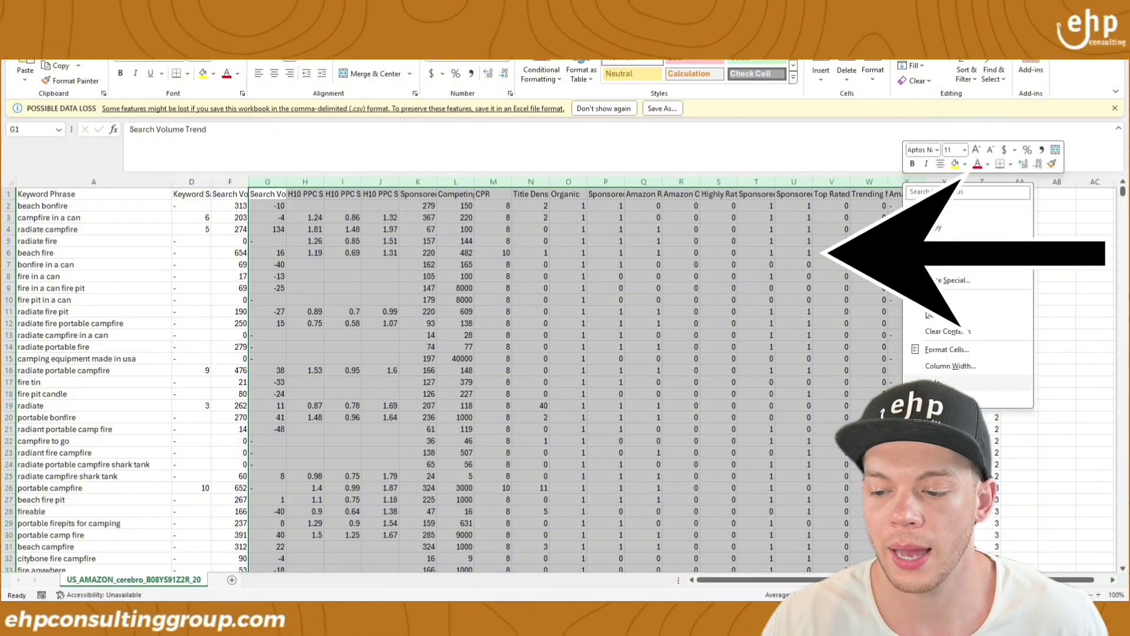
pyautogui.click(936, 382)
pyautogui.rightClick(305, 184)
pyautogui.click(382, 387)
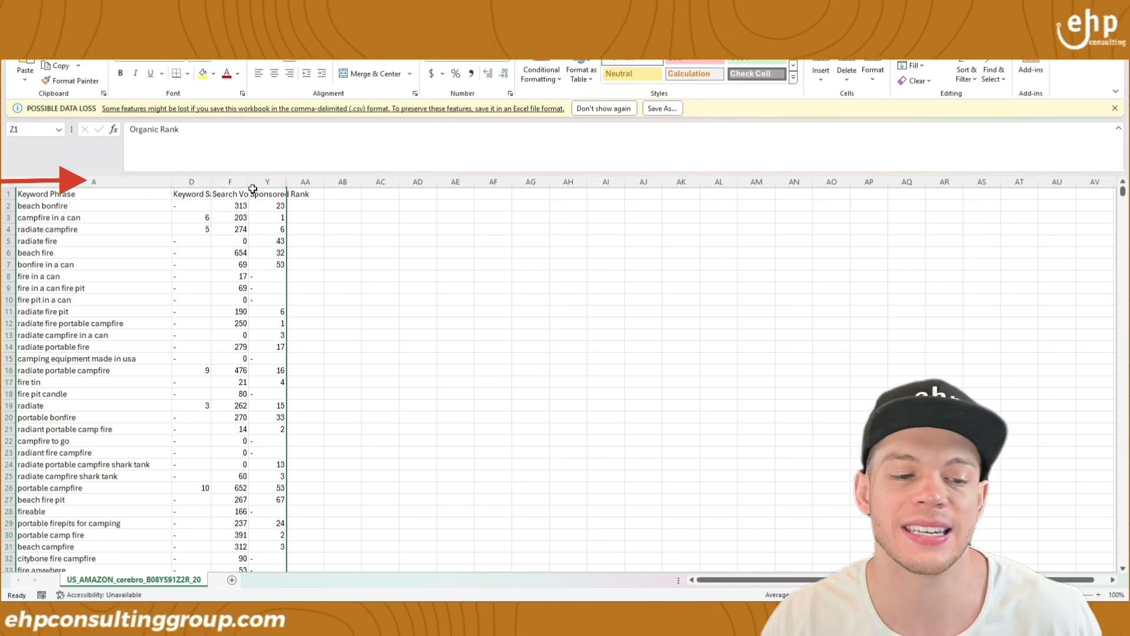
# - Widen the Keyword Sales, Search Volume and Sponsored Rank columns and add filters to the header row
pyautogui.moveTo(286, 182); pyautogui.dragTo(341, 213)
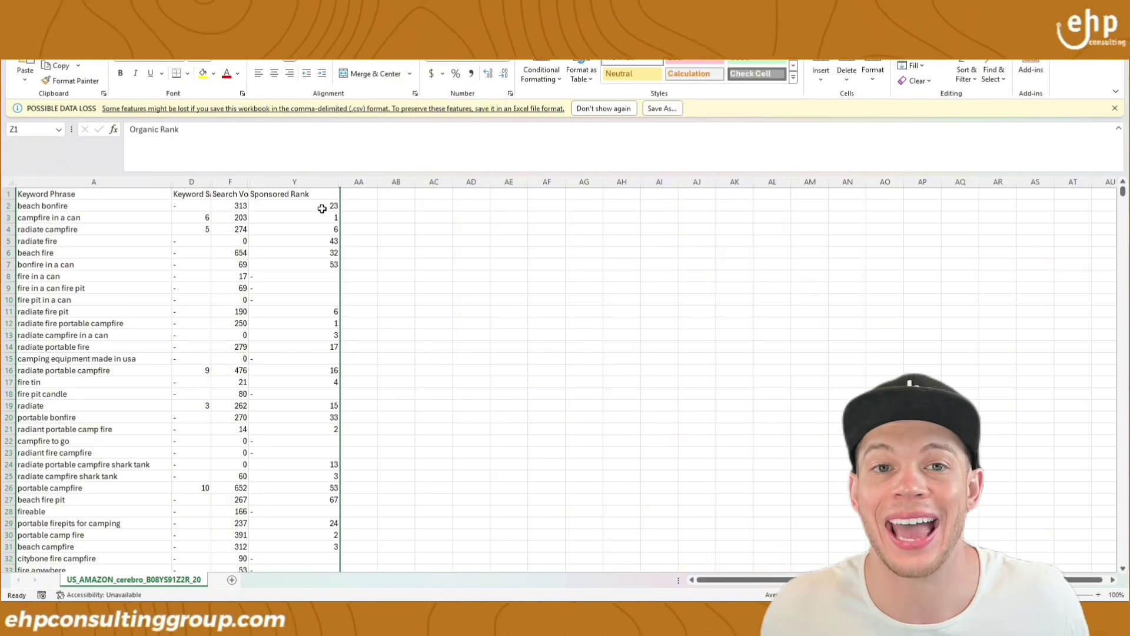
pyautogui.moveTo(211, 181); pyautogui.dragTo(377, 183)
pyautogui.moveTo(118, 194); pyautogui.dragTo(423, 195)
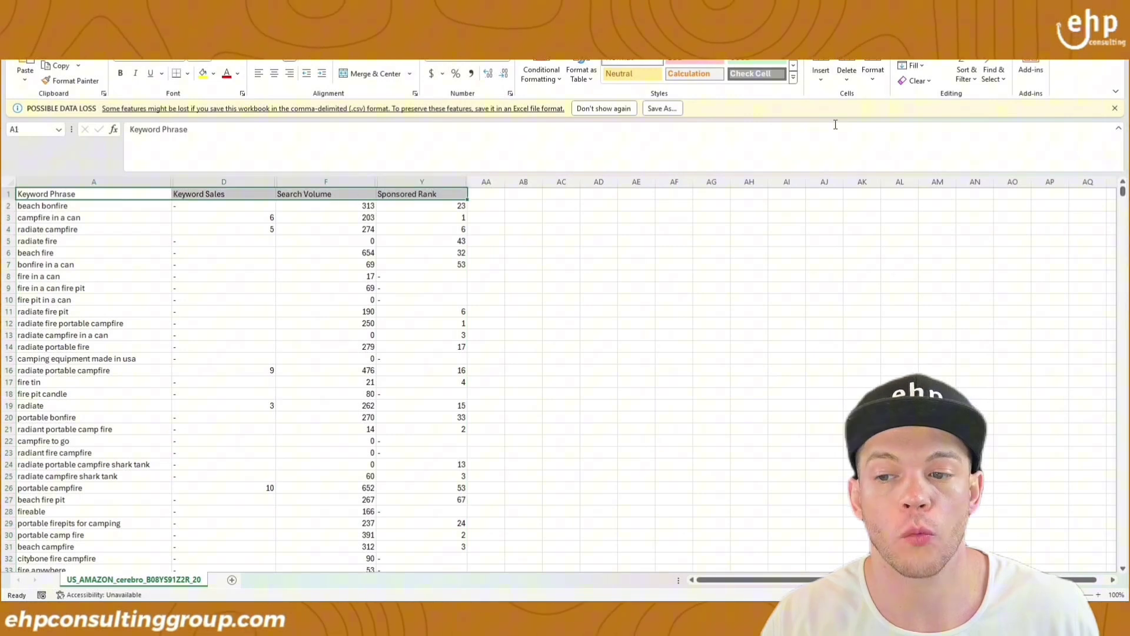
pyautogui.click(965, 77)
pyautogui.click(984, 156)
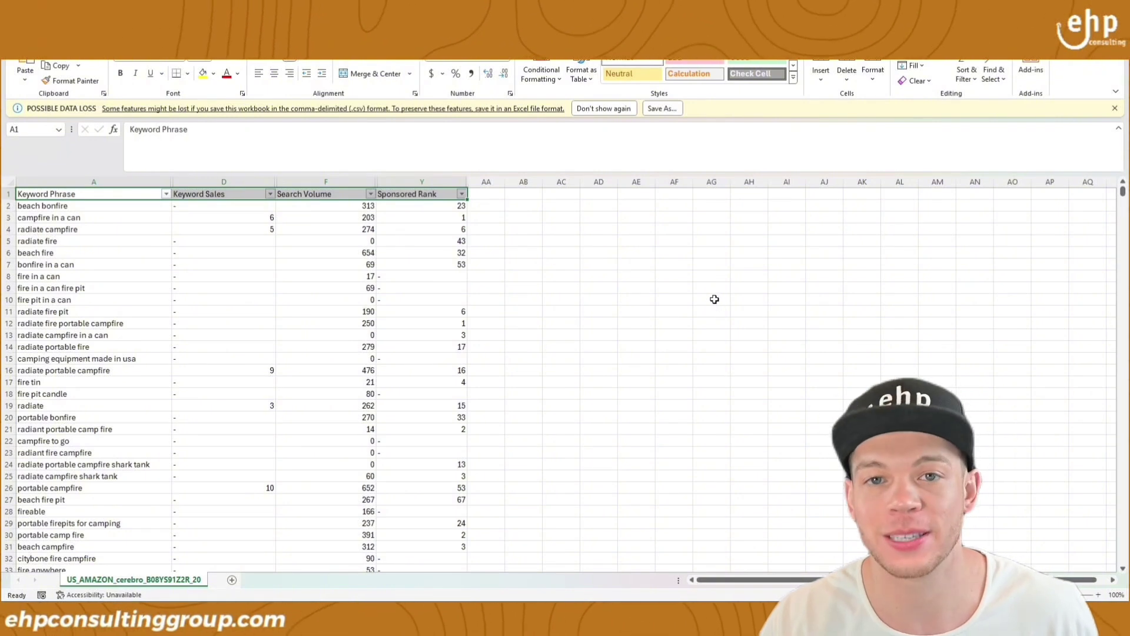
# - Filter the Sponsored Rank column to show only ranks 1 through 10
pyautogui.click(462, 194)
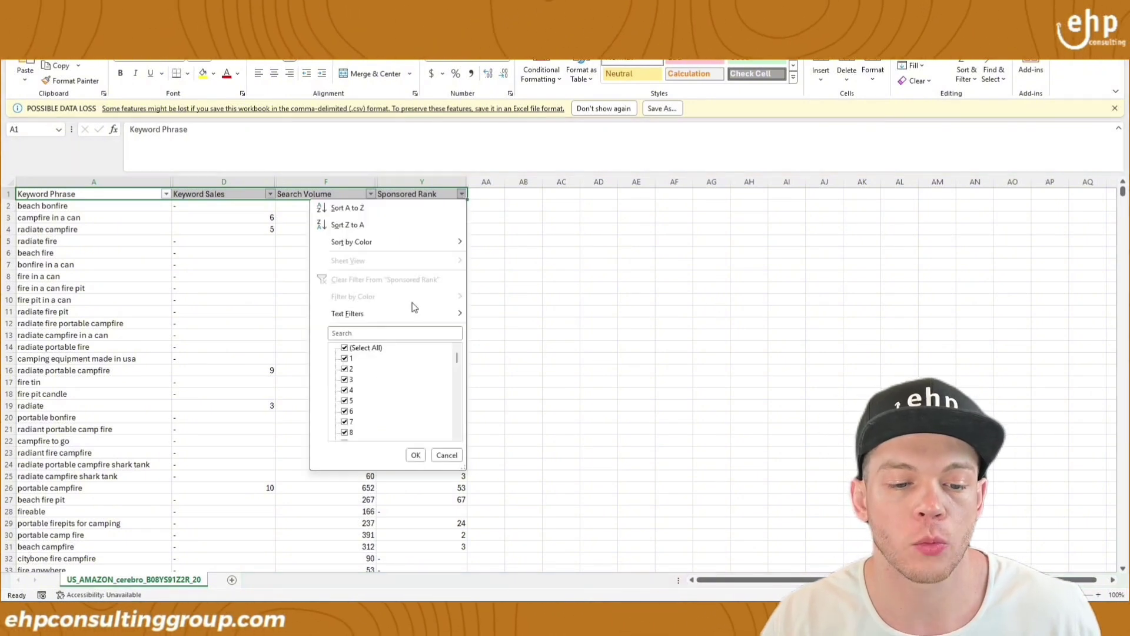
pyautogui.click(345, 348)
pyautogui.click(348, 359)
pyautogui.click(350, 369)
pyautogui.click(350, 379)
pyautogui.click(348, 401)
pyautogui.click(349, 411)
pyautogui.click(349, 422)
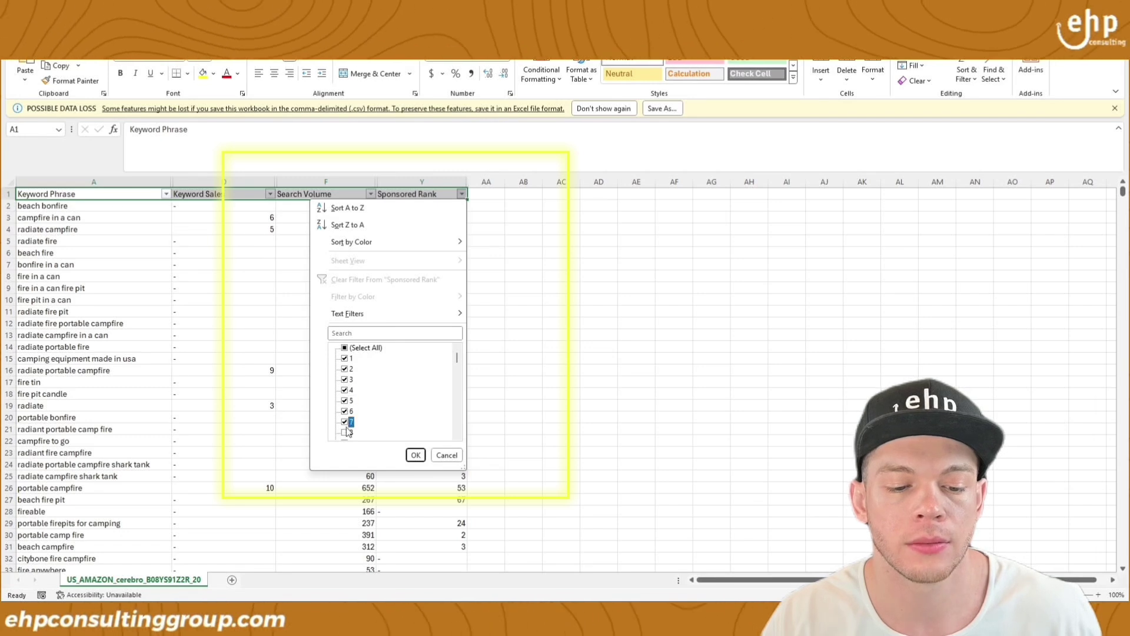
pyautogui.scroll(-1, 347, 412)
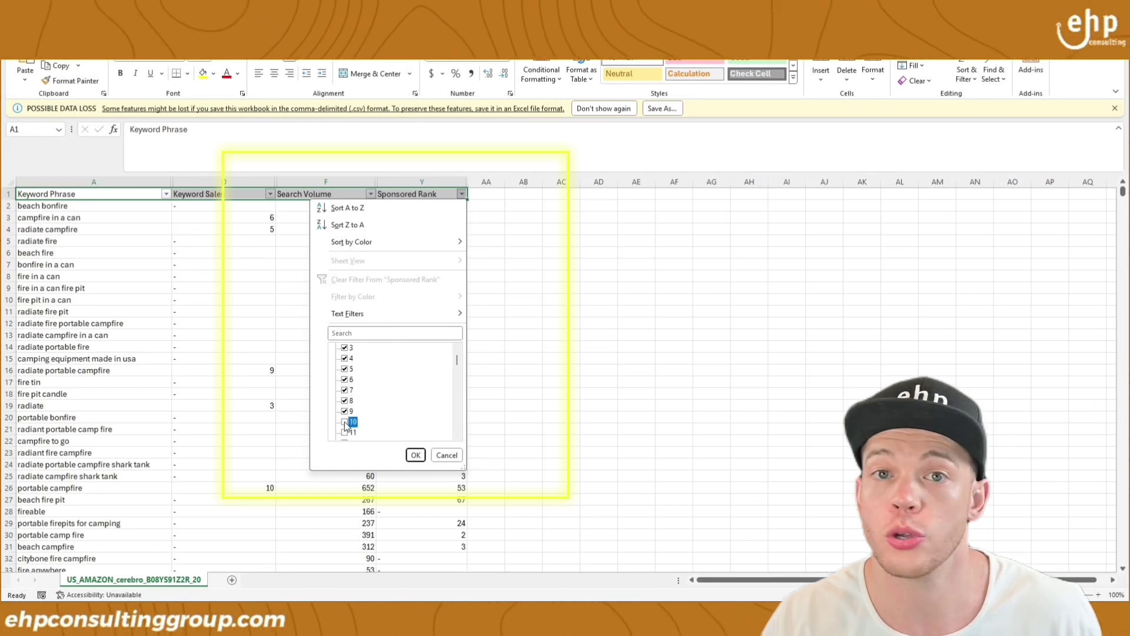
pyautogui.click(415, 455)
pyautogui.click(560, 322)
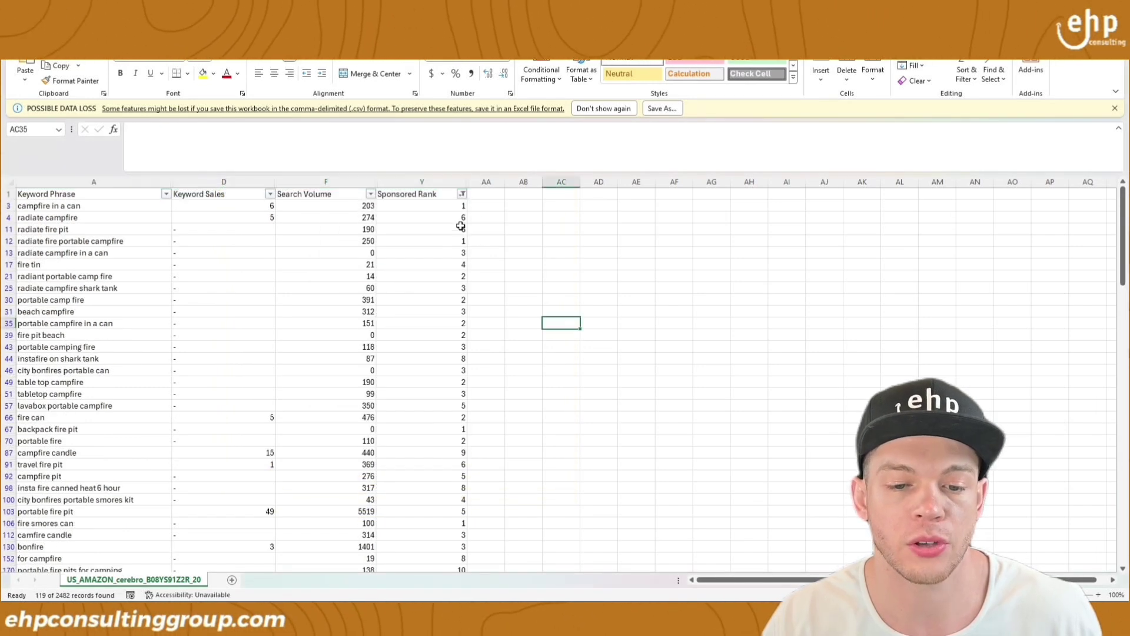
# - Examine the "campfire in a can" and "radiate campfire" rows and highlight both with the fill colour
pyautogui.moveTo(77, 206); pyautogui.dragTo(422, 206)
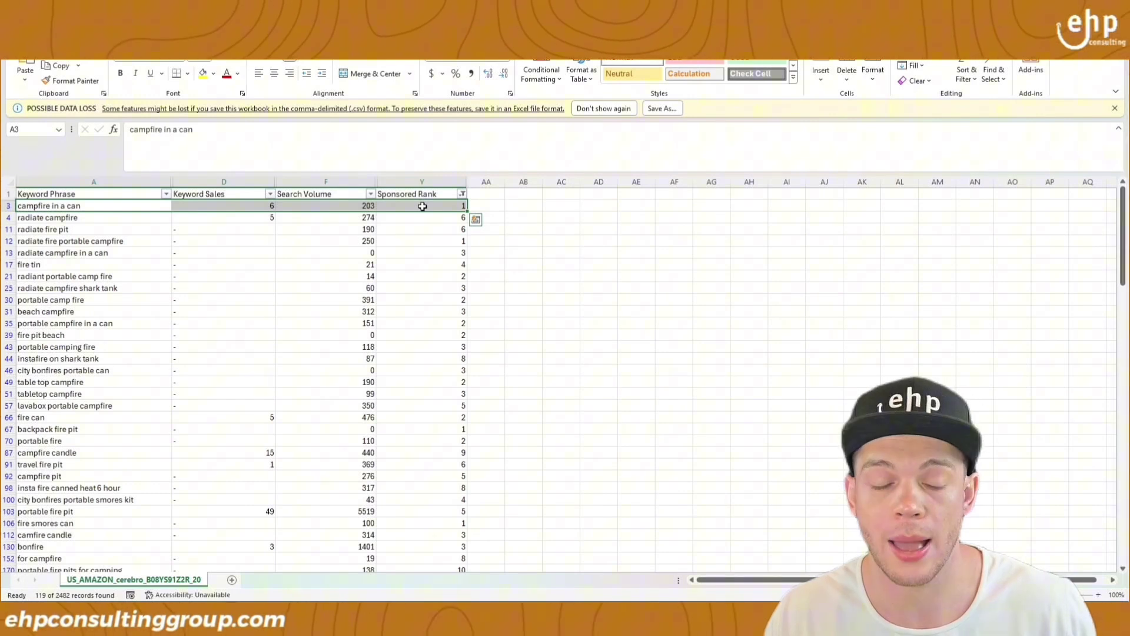
pyautogui.moveTo(121, 217); pyautogui.dragTo(456, 217)
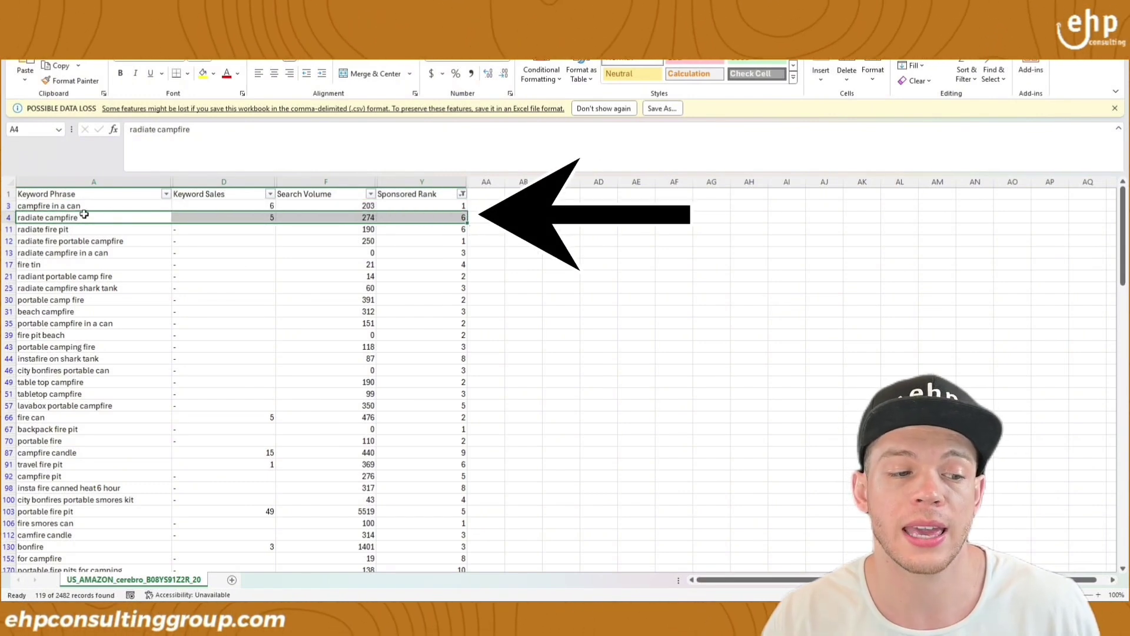
pyautogui.doubleClick(30, 217)
pyautogui.doubleClick(30, 218)
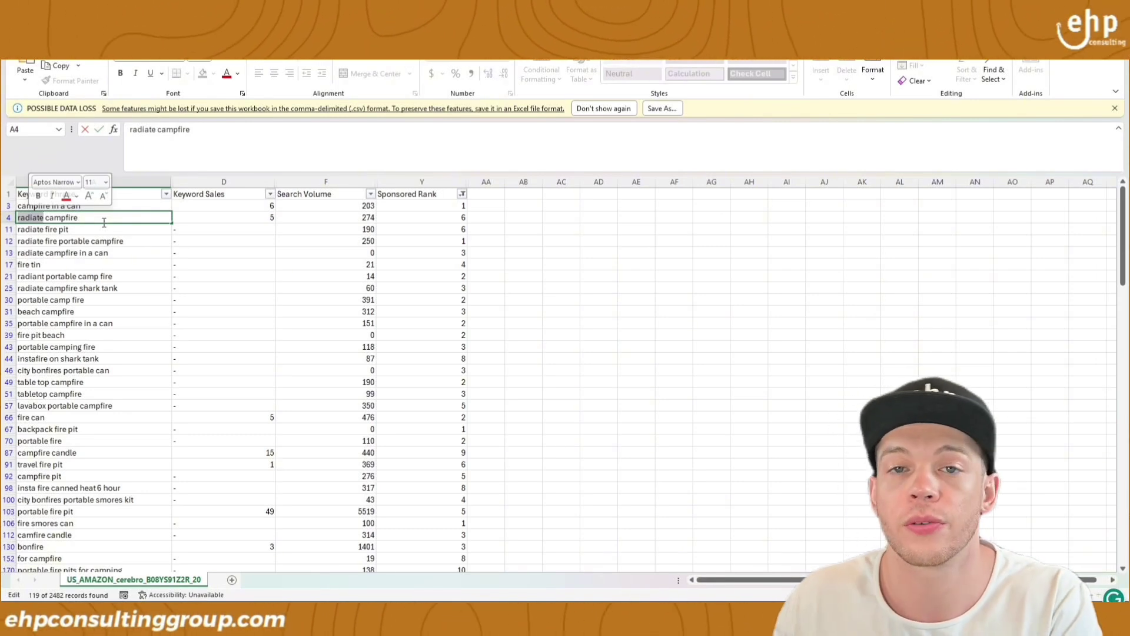
pyautogui.click(181, 228)
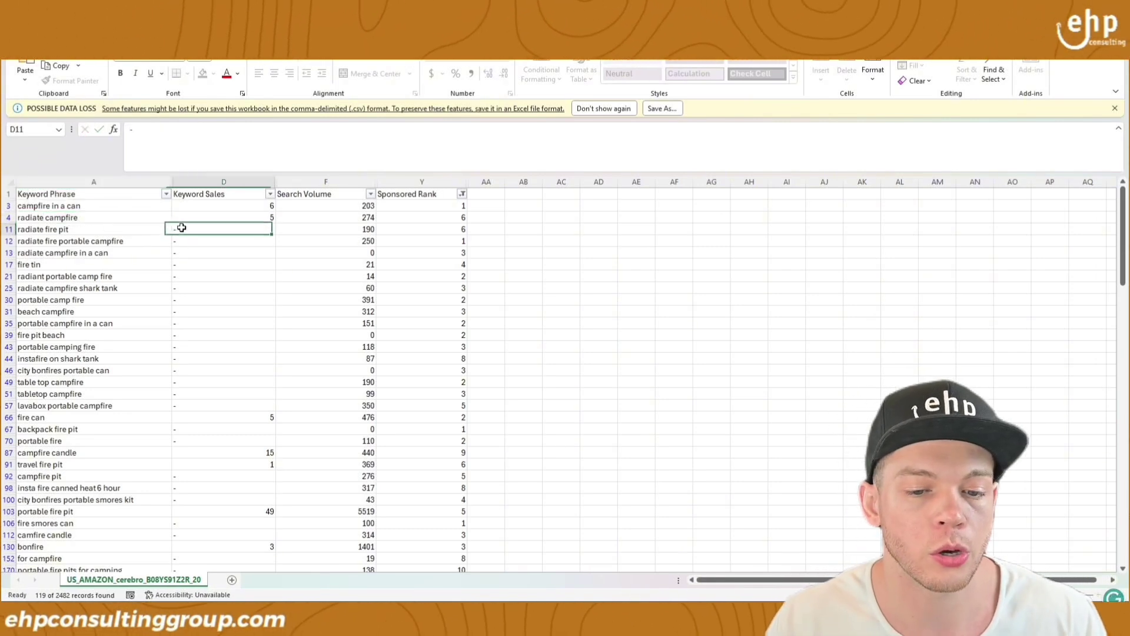
pyautogui.moveTo(457, 222); pyautogui.dragTo(134, 211)
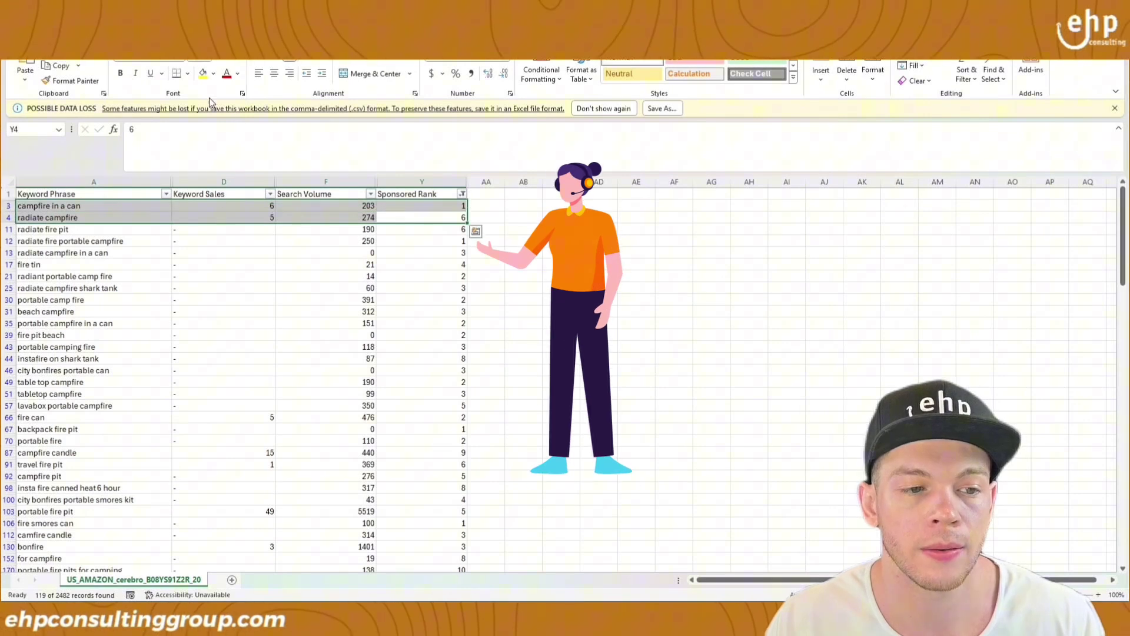
pyautogui.click(203, 73)
# - Examine the filtered keywords for sales and search volume, including the travel fire pit, portable fire pit, campfire candle and smores maker rows
pyautogui.scroll(-2, 311, 402)
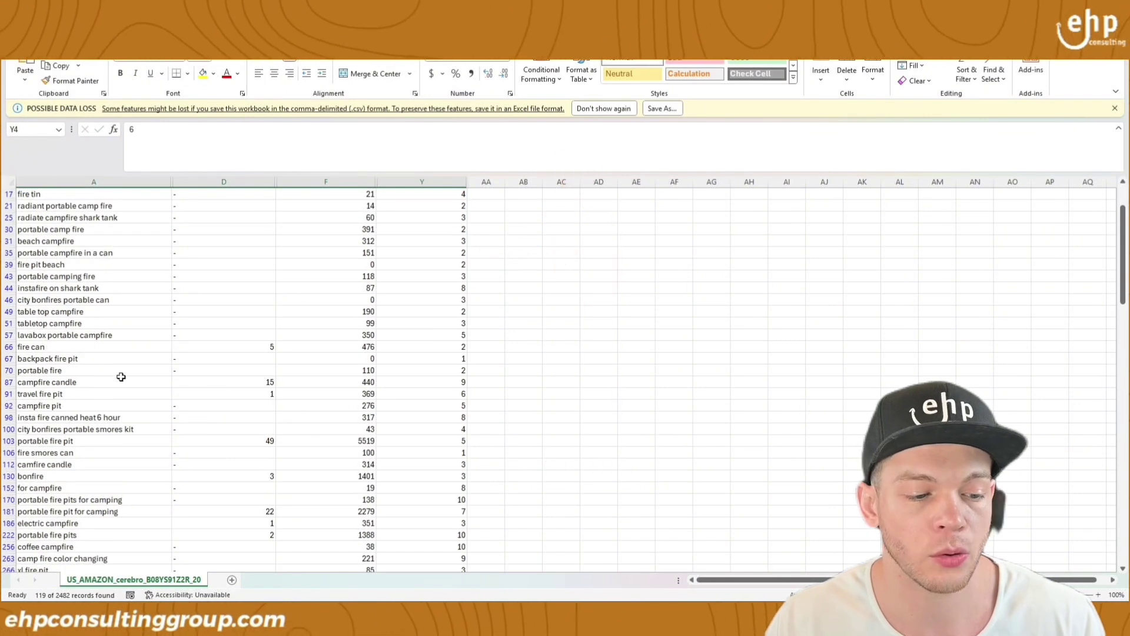
pyautogui.moveTo(166, 393); pyautogui.dragTo(438, 393)
pyautogui.moveTo(168, 440); pyautogui.dragTo(434, 441)
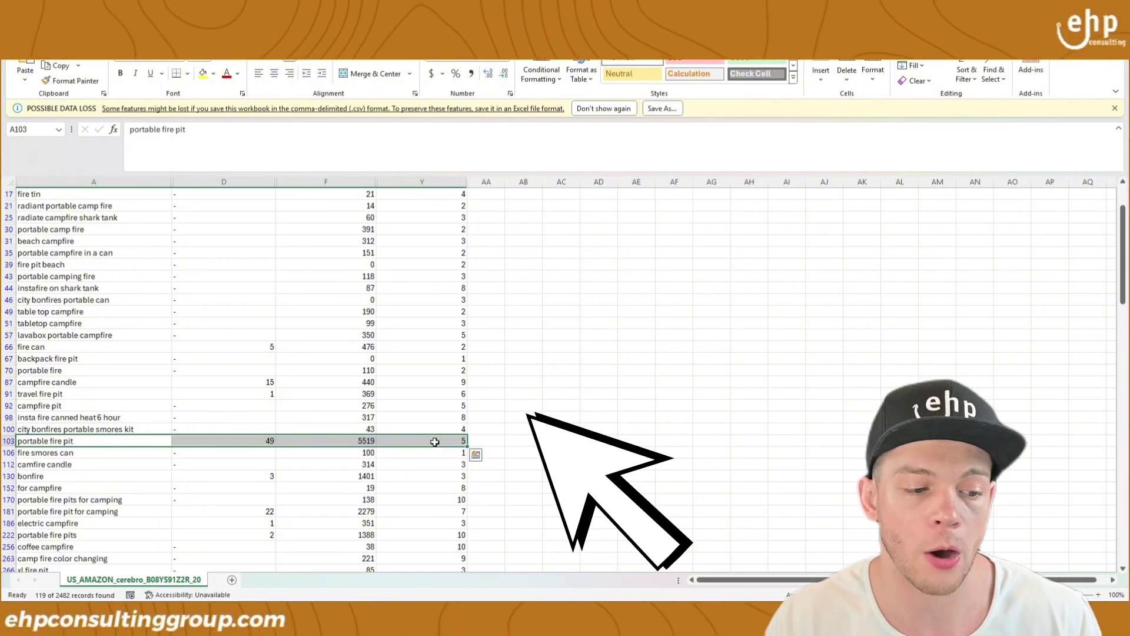
pyautogui.moveTo(74, 380); pyautogui.dragTo(457, 380)
pyautogui.scroll(-15, 454, 487)
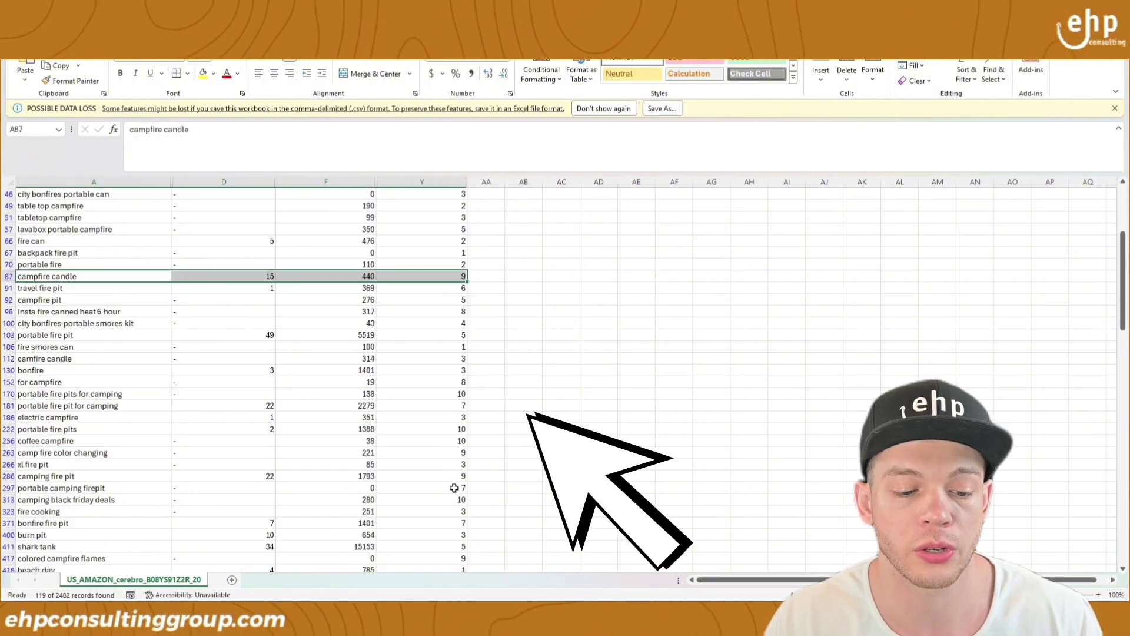
pyautogui.moveTo(168, 440); pyautogui.dragTo(401, 441)
pyautogui.click(259, 439)
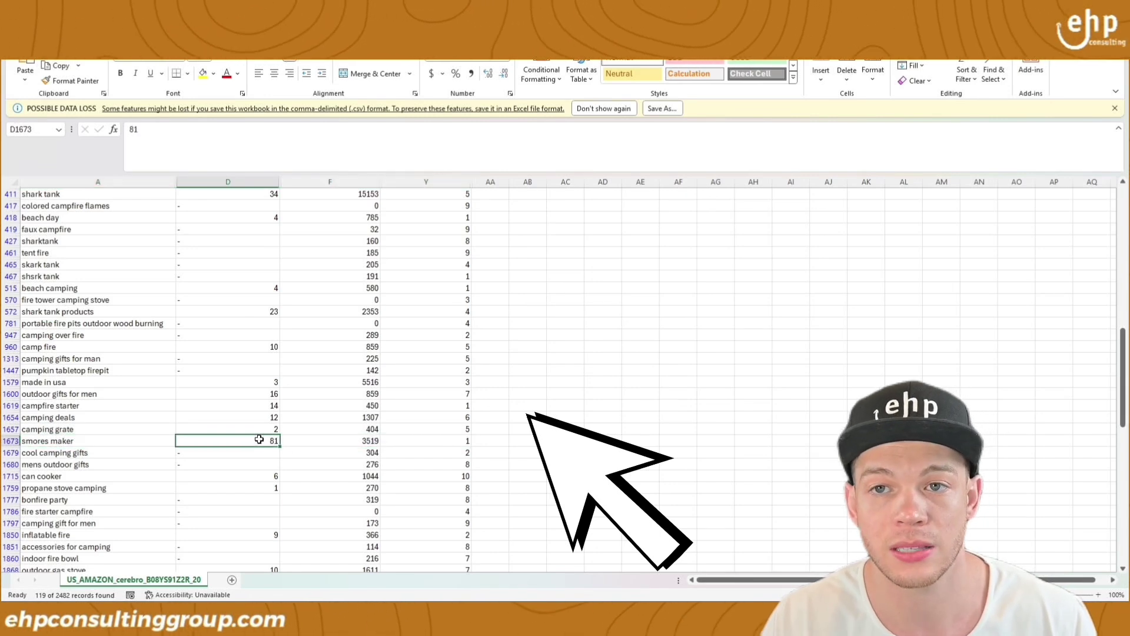
pyautogui.moveTo(155, 445); pyautogui.dragTo(342, 447)
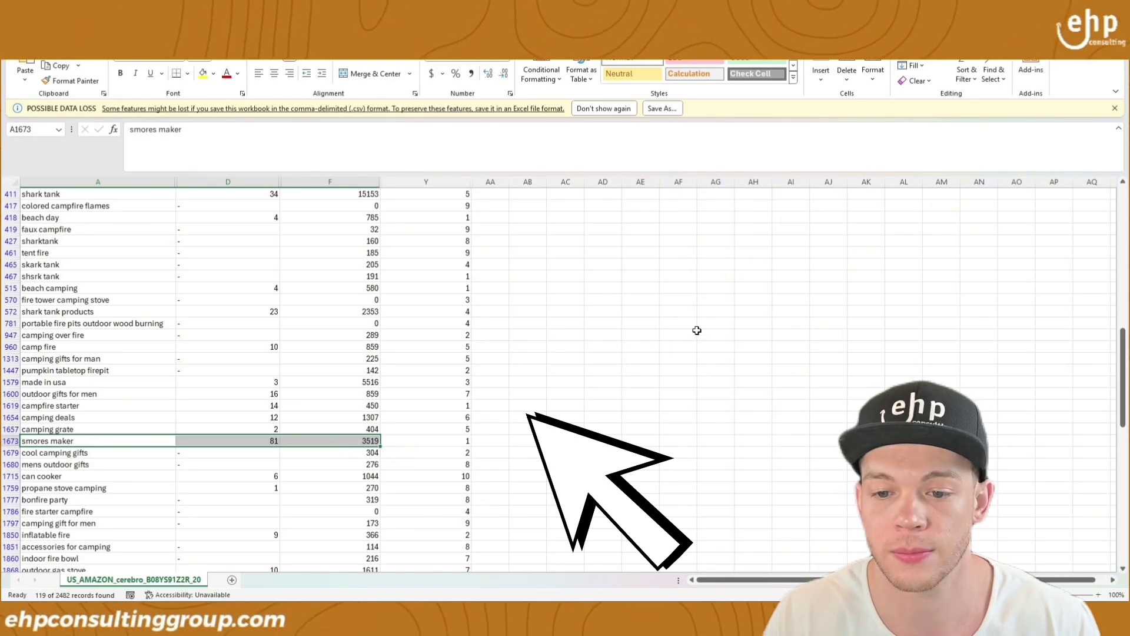
pyautogui.moveTo(683, 335); pyautogui.dragTo(716, 323)
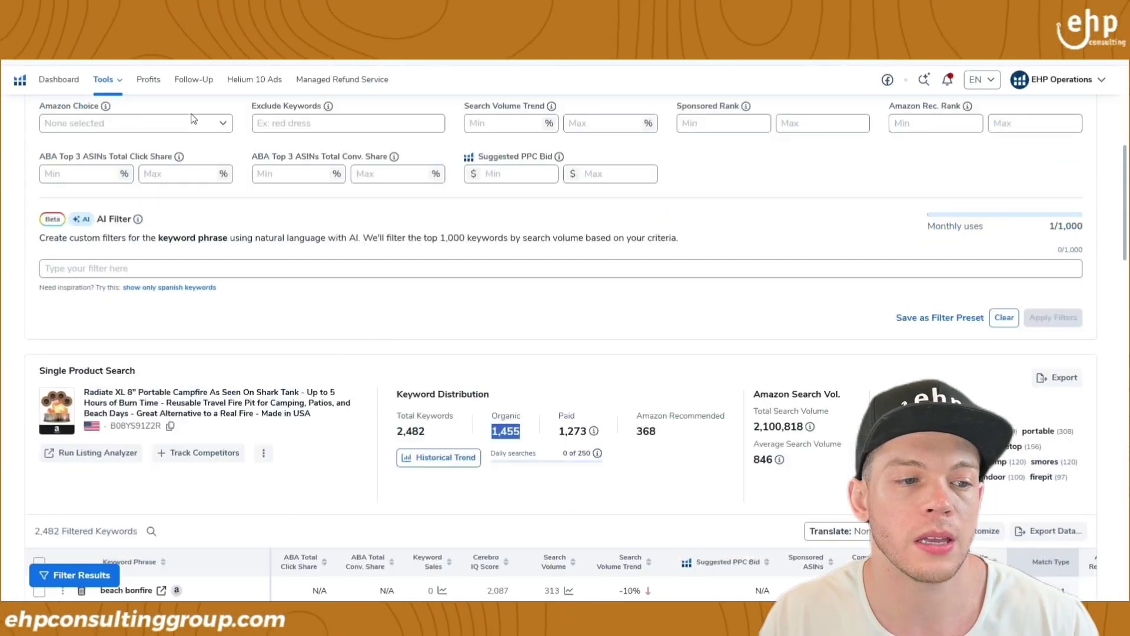
# - Switch to Helium 10 and open the Scribbles listing optimizer
pyautogui.scroll(1, 193, 119)
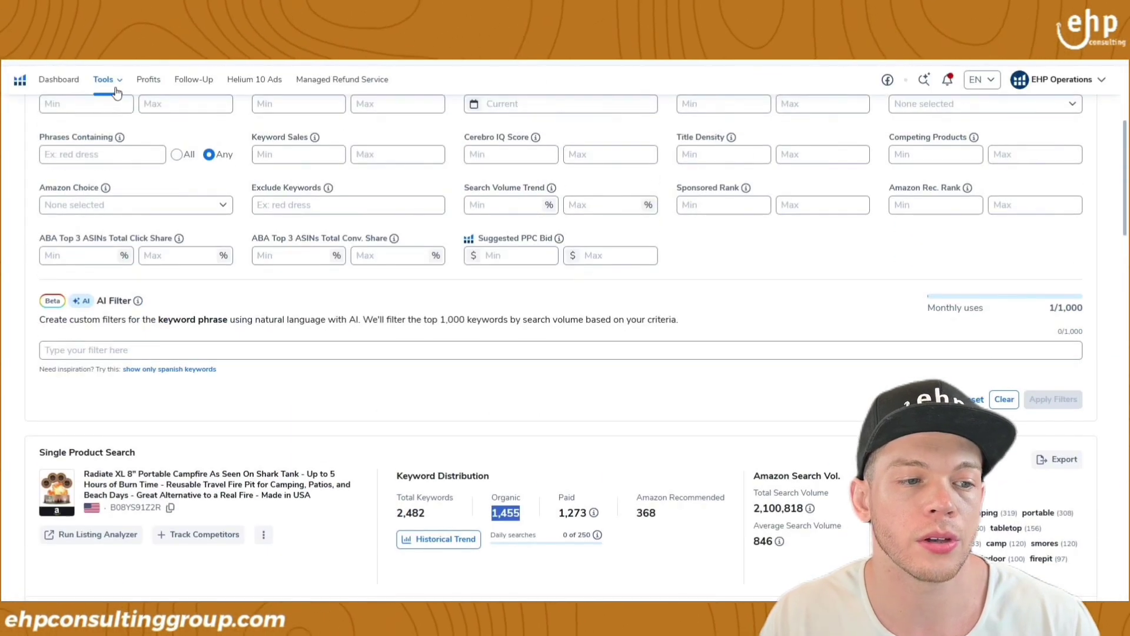
pyautogui.click(115, 87)
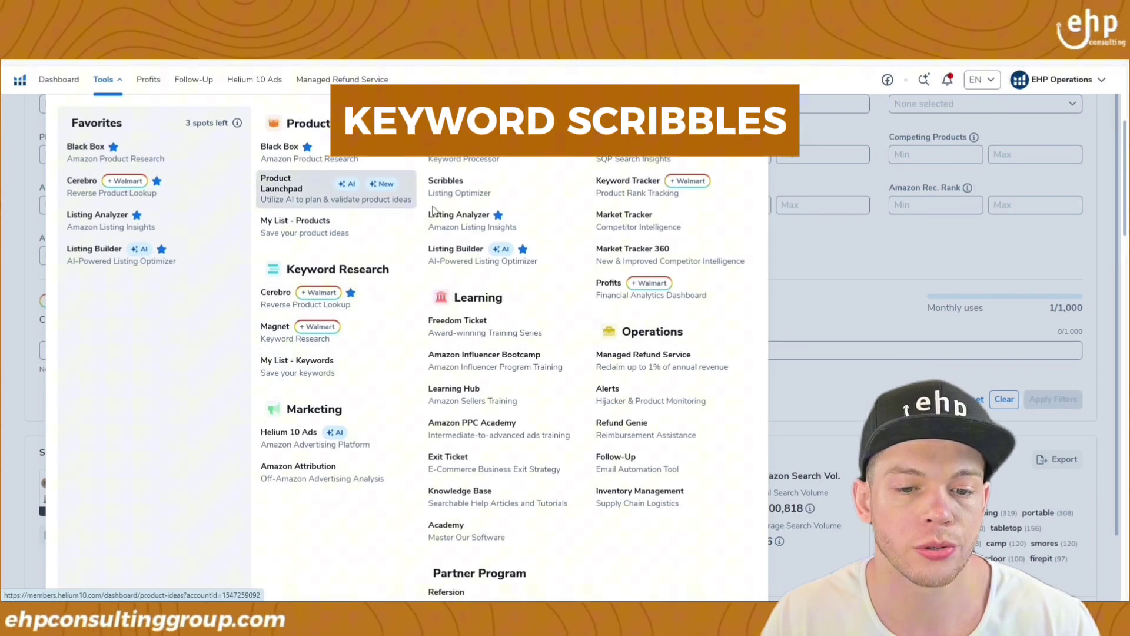
pyautogui.click(446, 184)
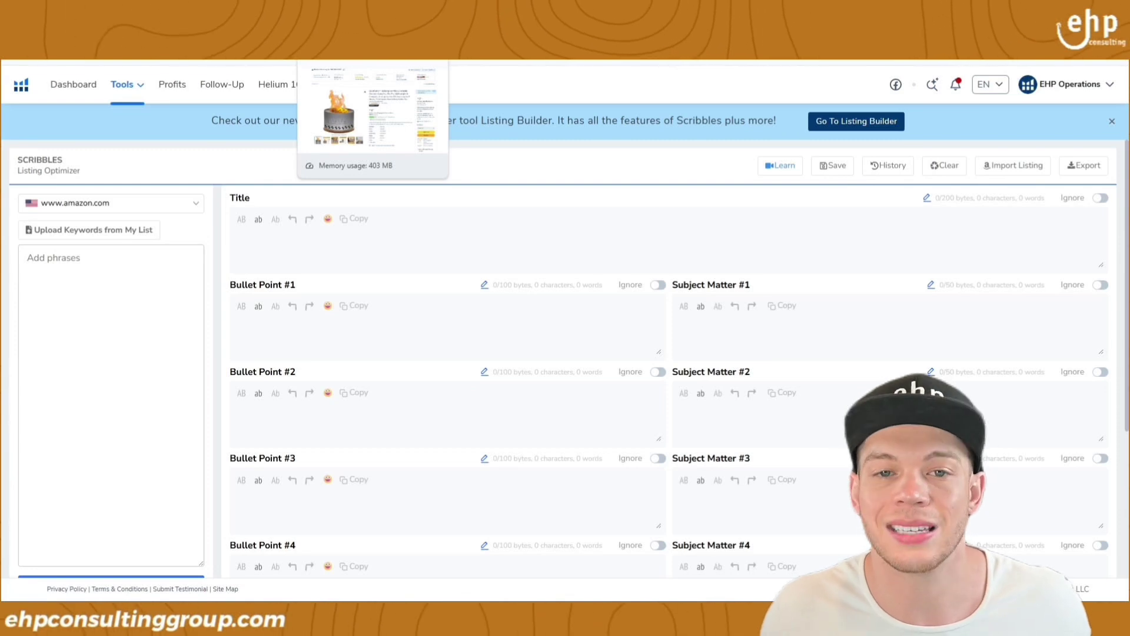
# - Copy the full product title from the Duraflame Amazon listing and paste it as the Title in Scribbles
pyautogui.click(341, 13)
pyautogui.tripleClick(689, 255)
pyautogui.hotkey('ctrl', 'c')
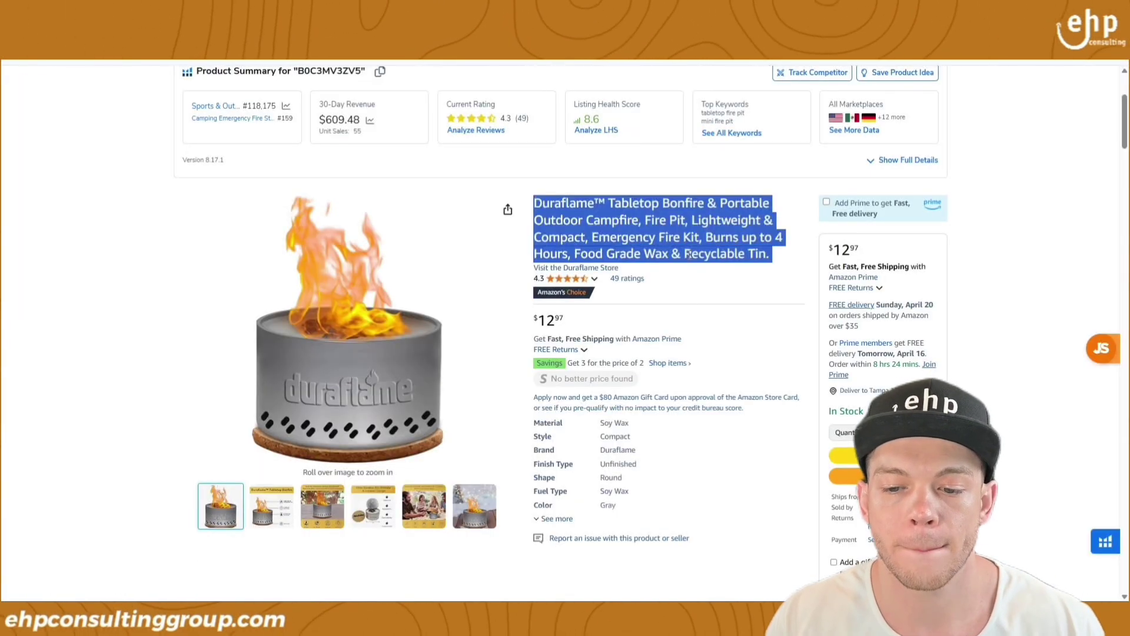
pyautogui.click(459, 13)
pyautogui.click(513, 241)
pyautogui.hotkey('ctrl', 'v')
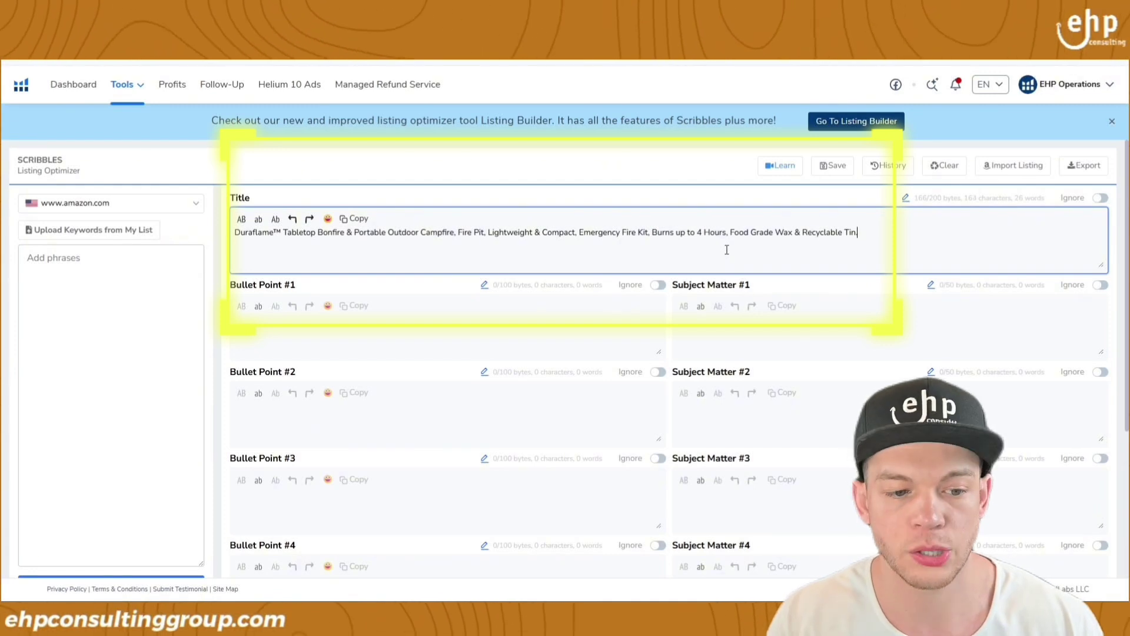
# - Add the copied Duraflame title as the phrases in Scribbles and apply them to check word usage
pyautogui.click(88, 285)
pyautogui.hotkey('ctrl', 'v')
pyautogui.scroll(-1, 112, 265)
pyautogui.click(94, 547)
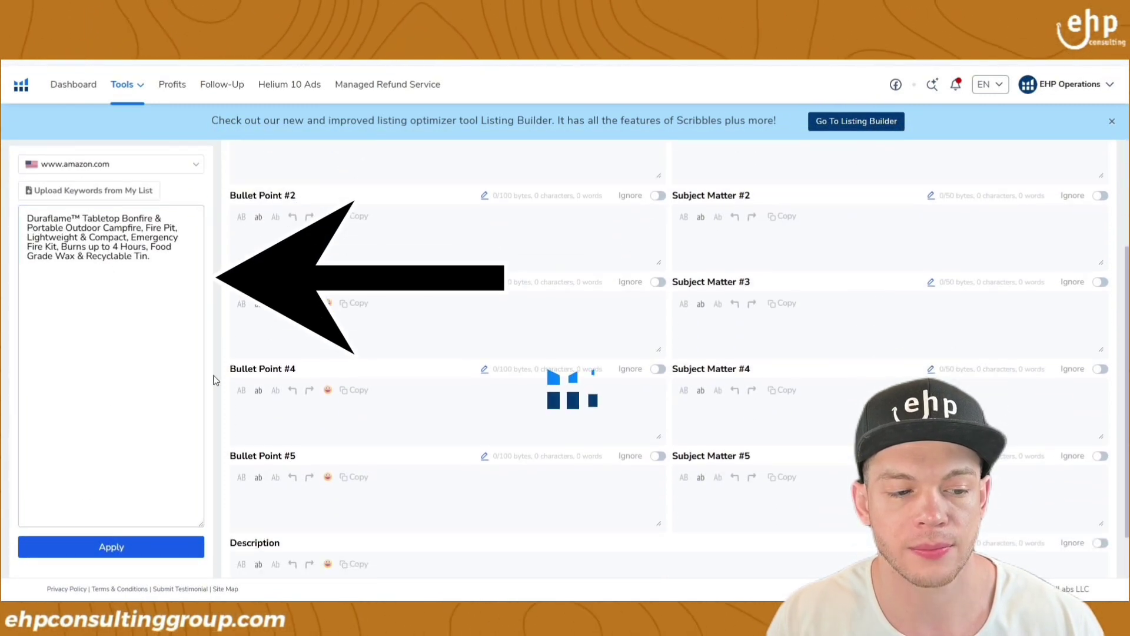
pyautogui.scroll(2, 179, 352)
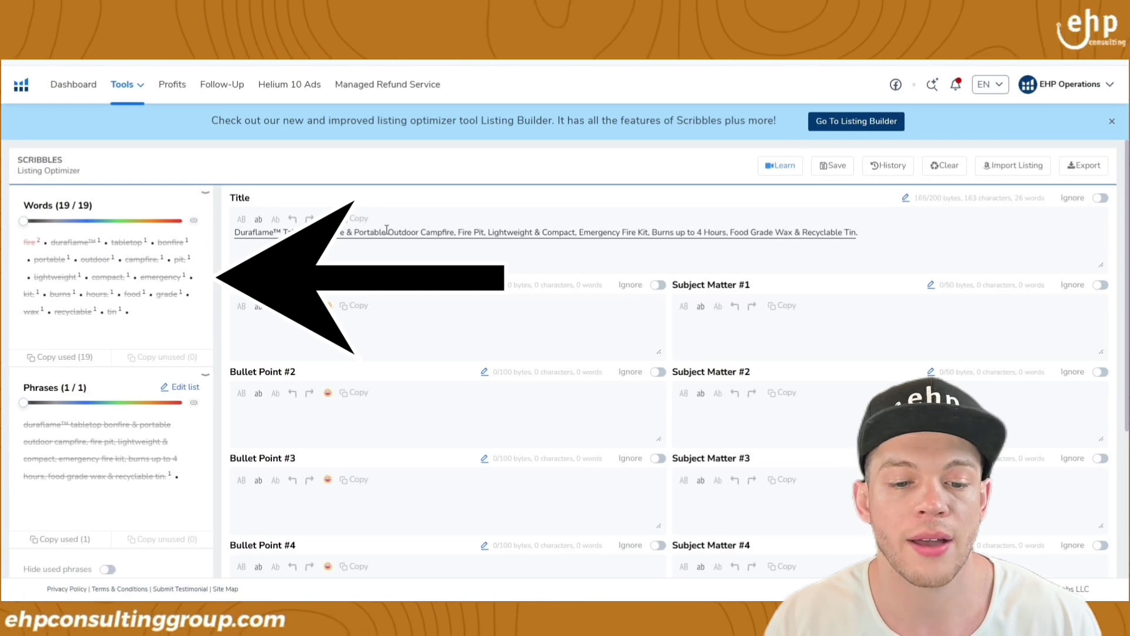
# - Check the repeated word "Fire" in the Scribbles title and look through the Duraflame Amazon listing's details
pyautogui.doubleClick(465, 232)
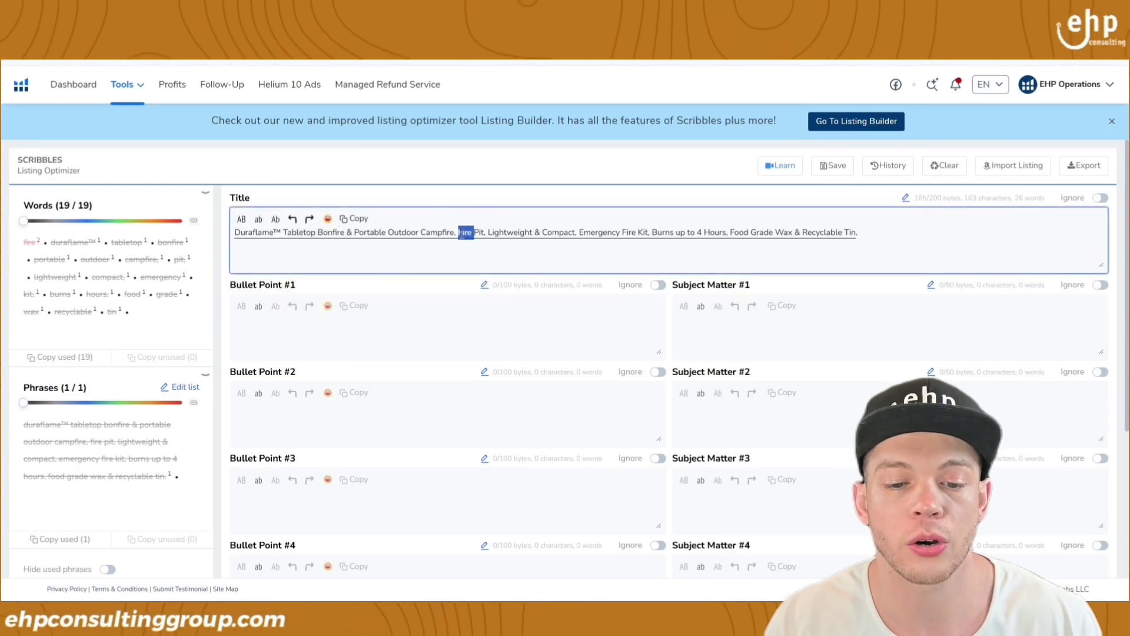
pyautogui.doubleClick(630, 232)
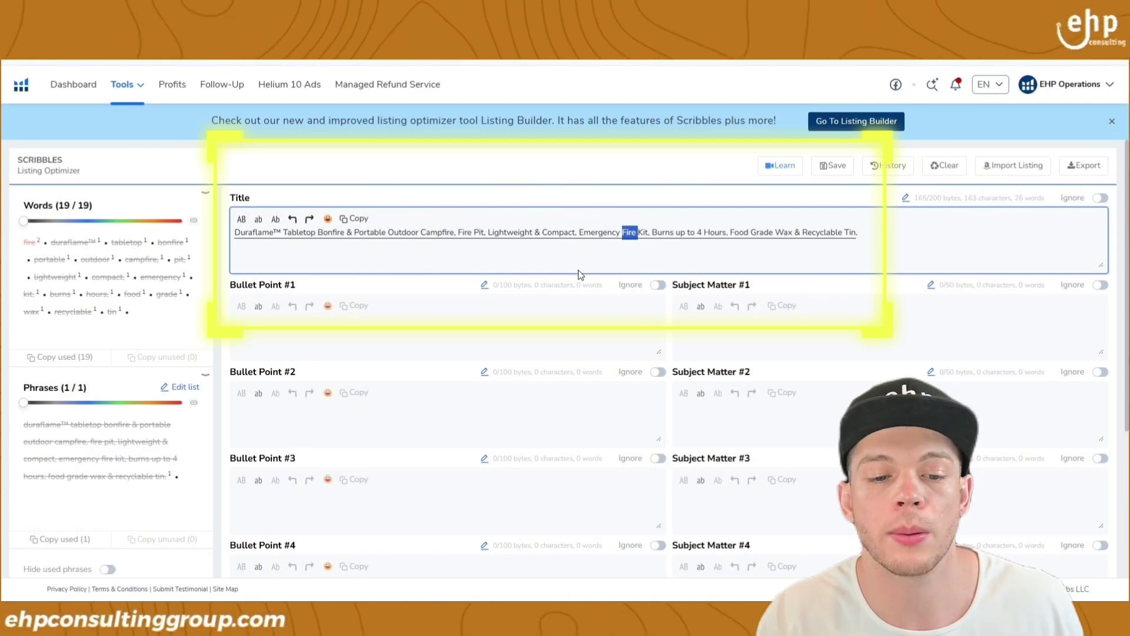
pyautogui.click(466, 233)
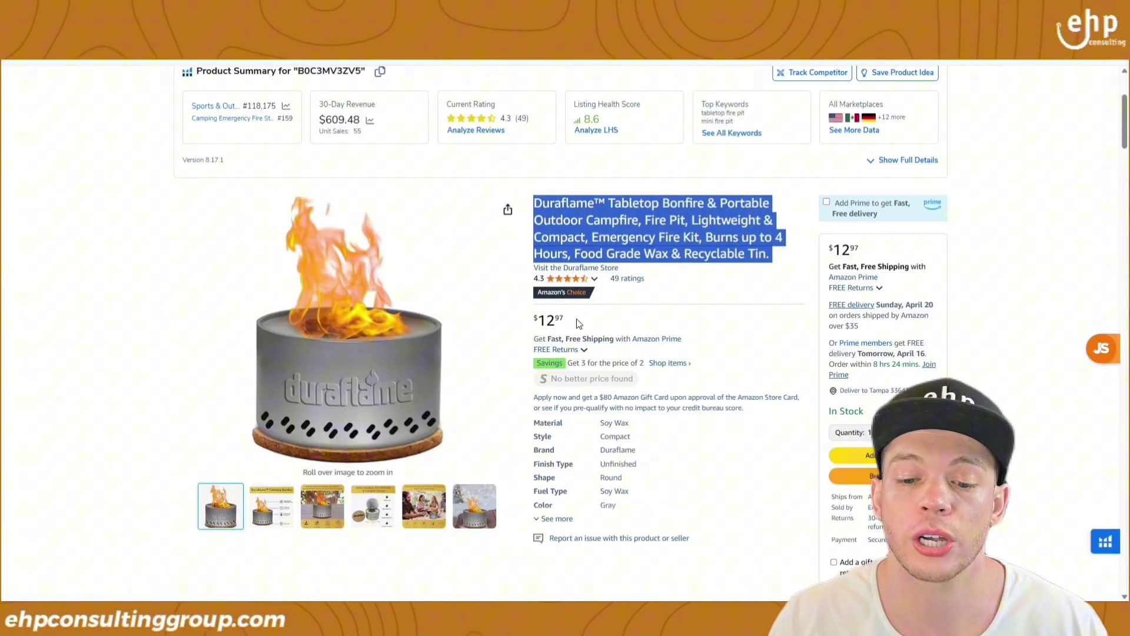
pyautogui.scroll(-15, 673, 475)
pyautogui.scroll(6, 700, 457)
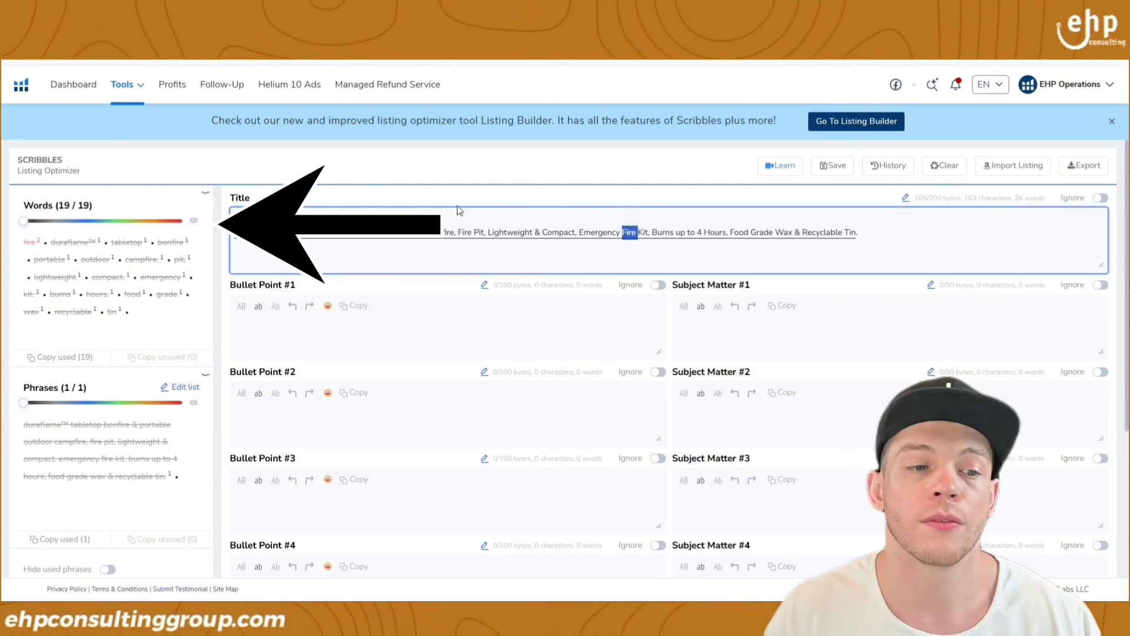
# - Open Helium 10's Magnet keyword research tool and copy the search term "portable campfire" from the Amazon results page
pyautogui.click(131, 87)
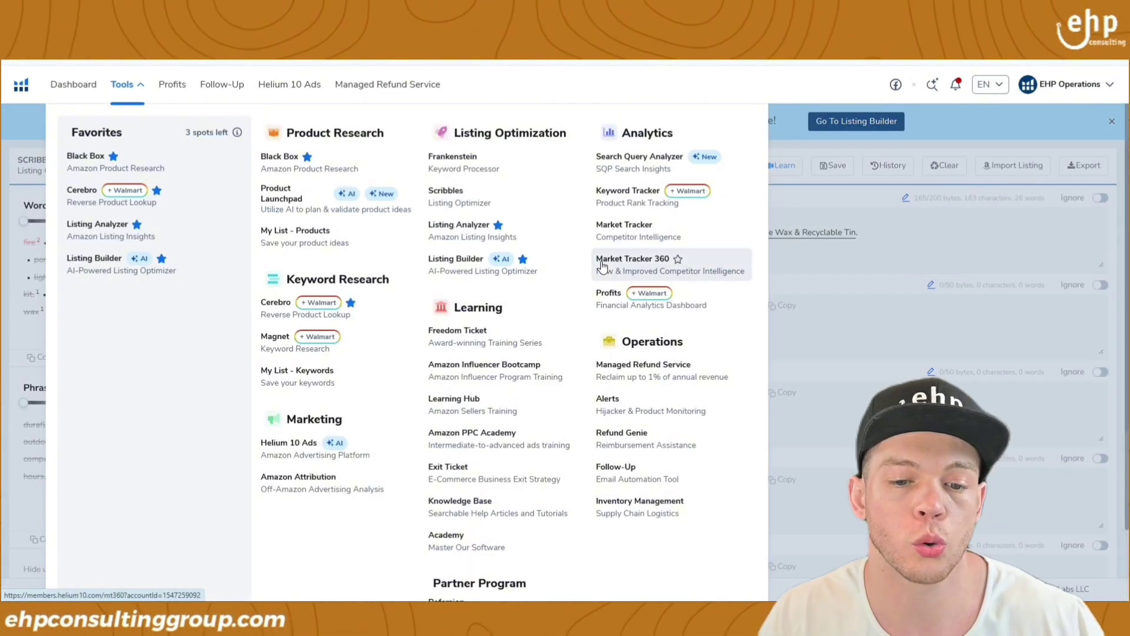
pyautogui.click(276, 343)
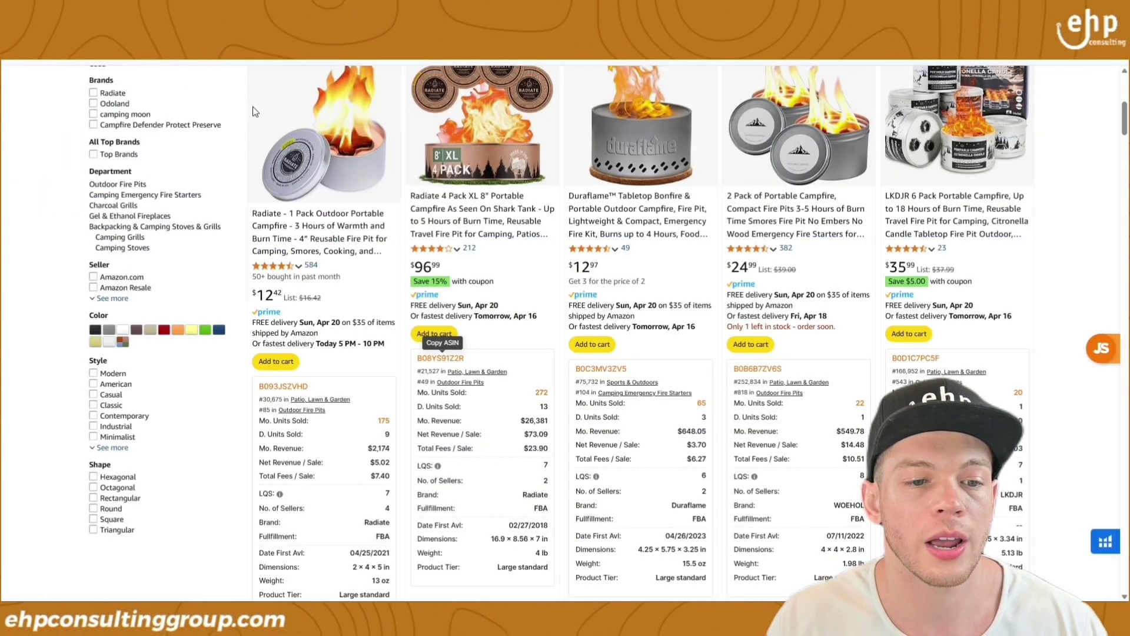
pyautogui.scroll(7, 253, 112)
pyautogui.tripleClick(220, 82)
pyautogui.hotkey('ctrl', 'c')
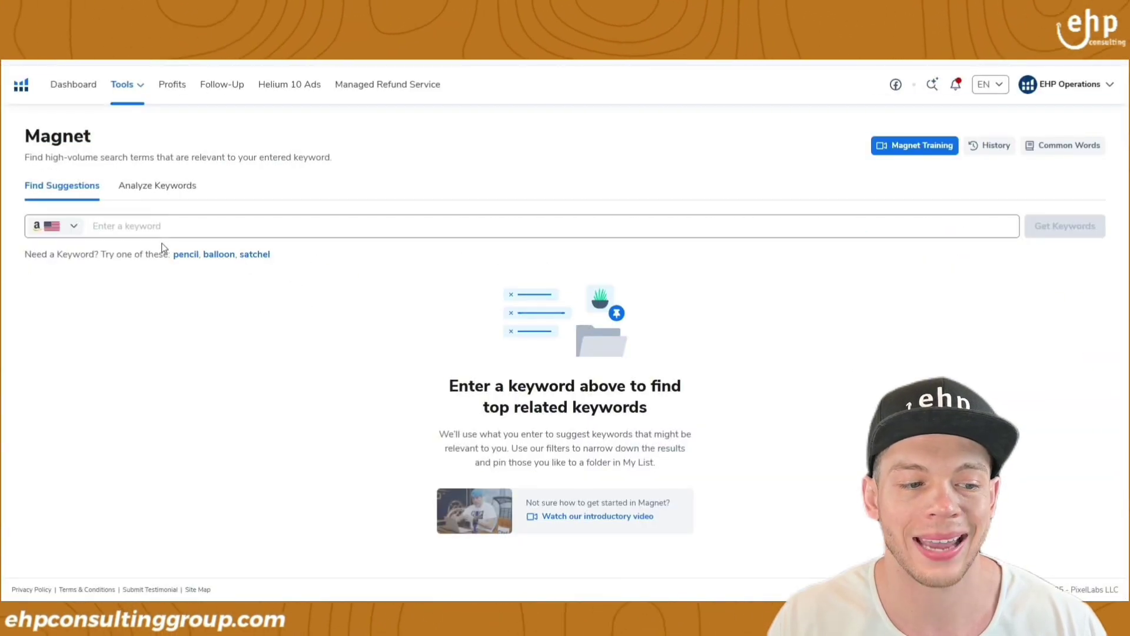
# - Look up keywords for "portable campfire" in Magnet, loading the previous search from history
pyautogui.click(168, 233)
pyautogui.hotkey('ctrl', 'v')
pyautogui.press('Return')
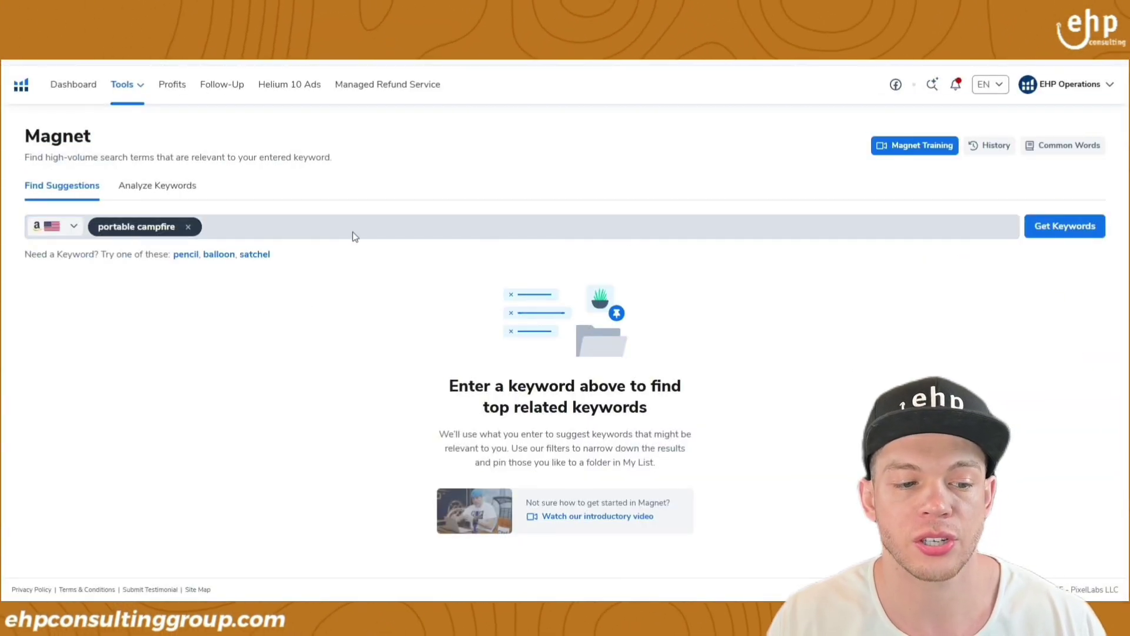
pyautogui.click(1064, 226)
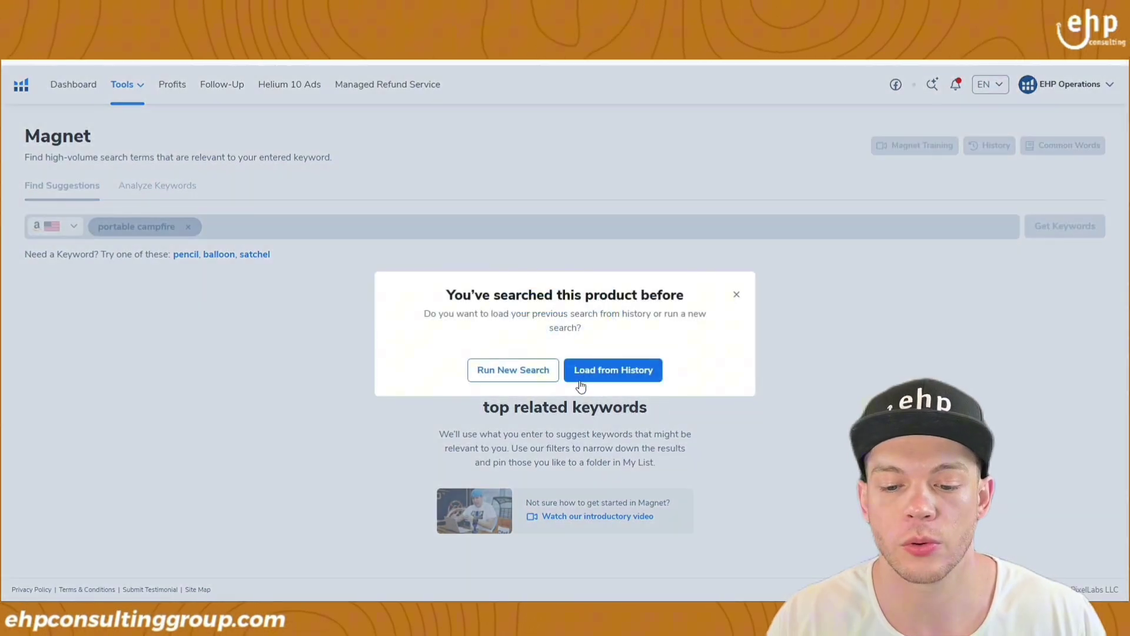
pyautogui.click(580, 380)
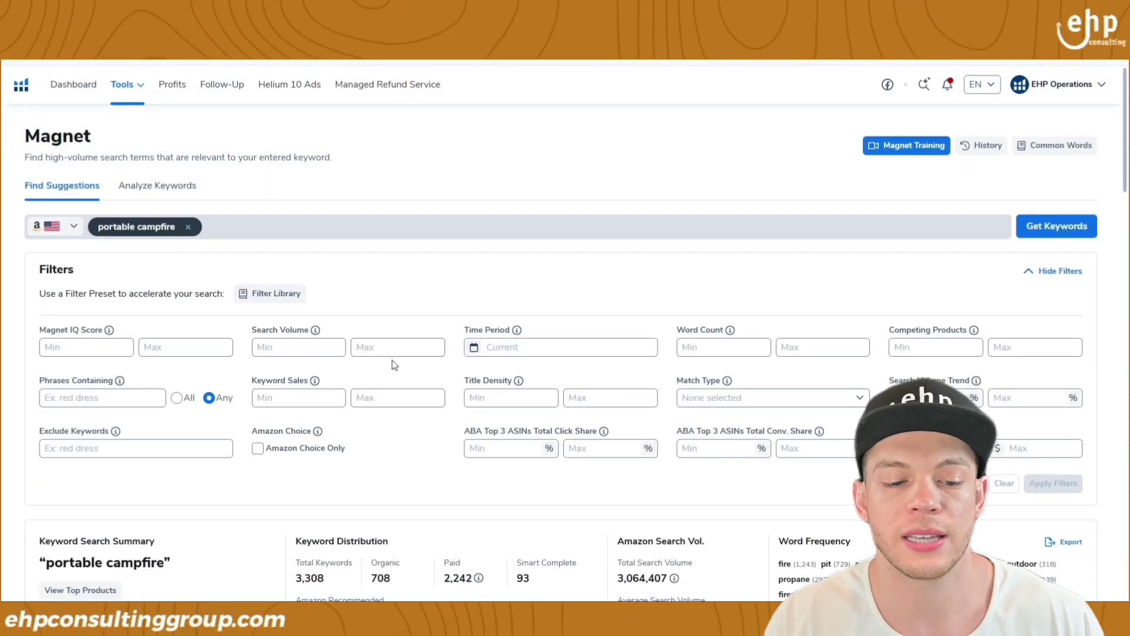
# - Sort the Magnet keyword suggestions by highest search volume and check the sponsored ASINs for "fire country"
pyautogui.scroll(-7, 394, 365)
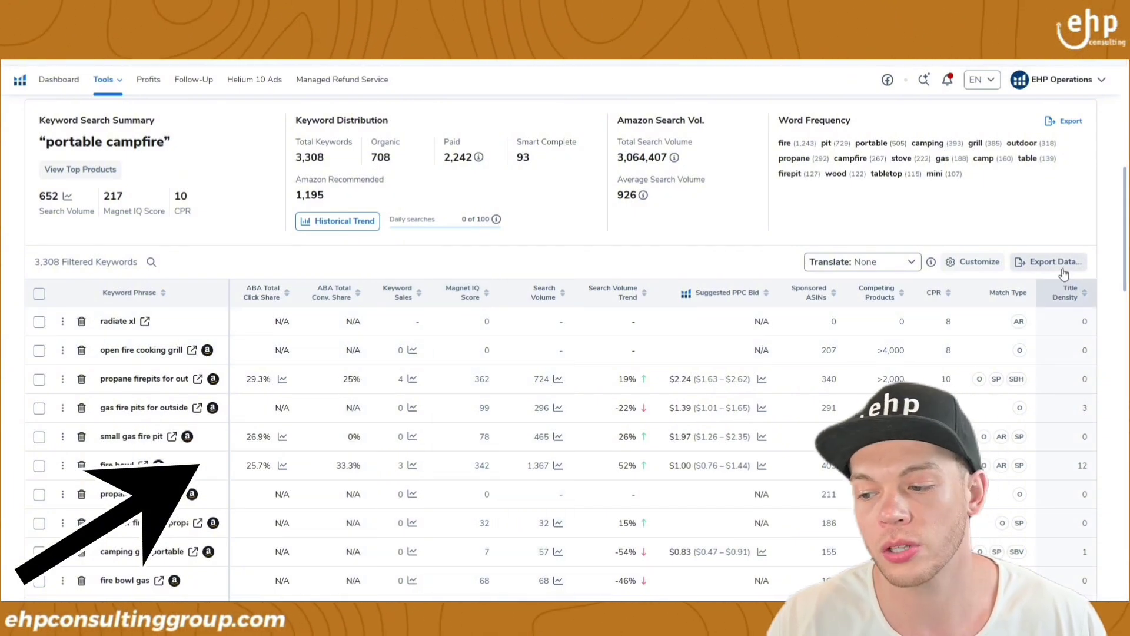
pyautogui.click(544, 293)
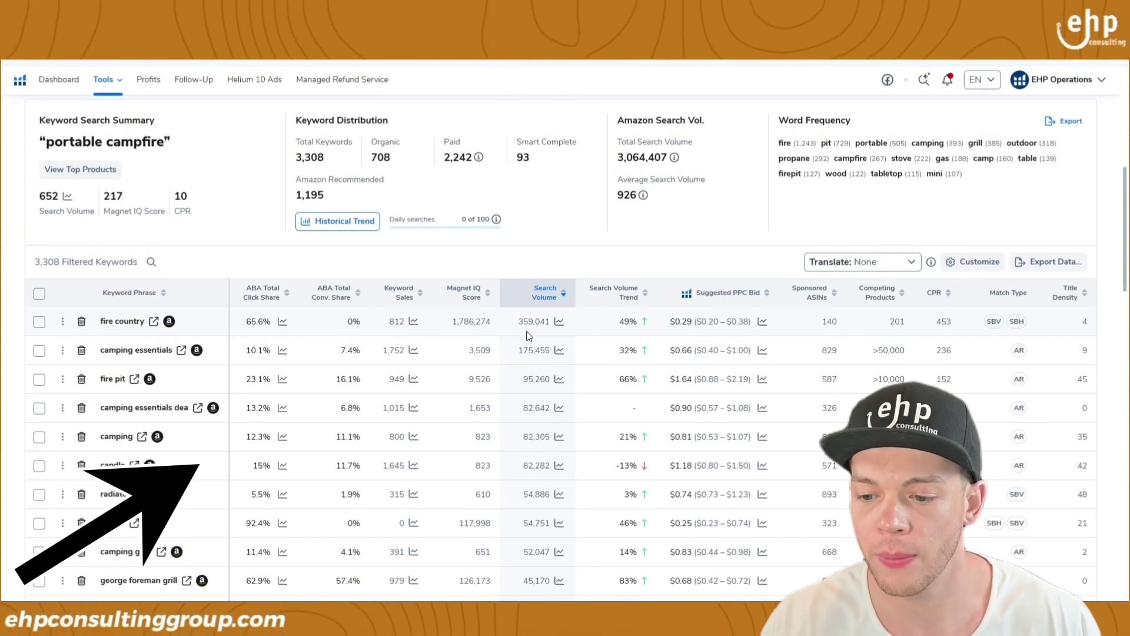
pyautogui.moveTo(827, 321); pyautogui.dragTo(840, 325)
pyautogui.doubleClick(830, 321)
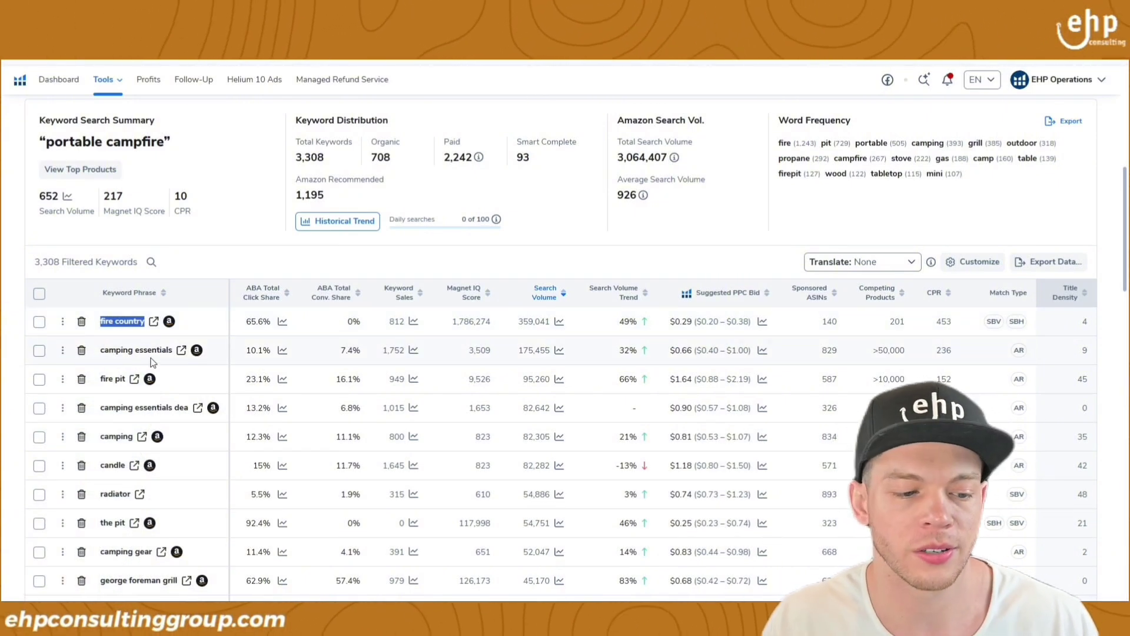
# - Examine the keyword "camping essentials" and its search volume, comparing it with the Radiate portable campfire listing on Amazon
pyautogui.tripleClick(111, 349)
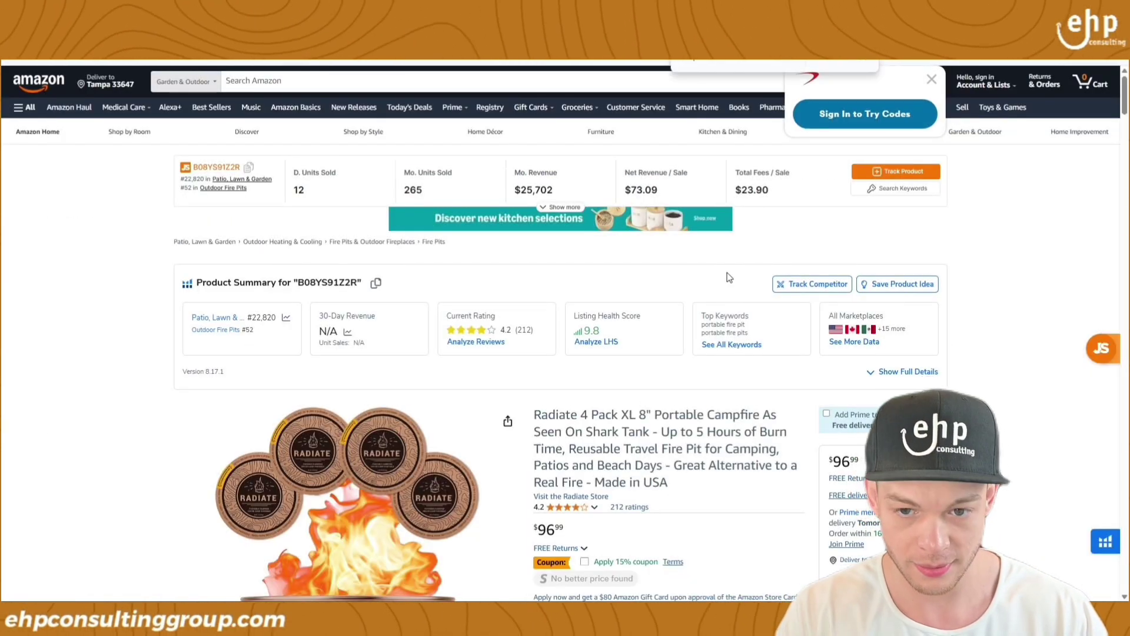
pyautogui.scroll(-5, 728, 277)
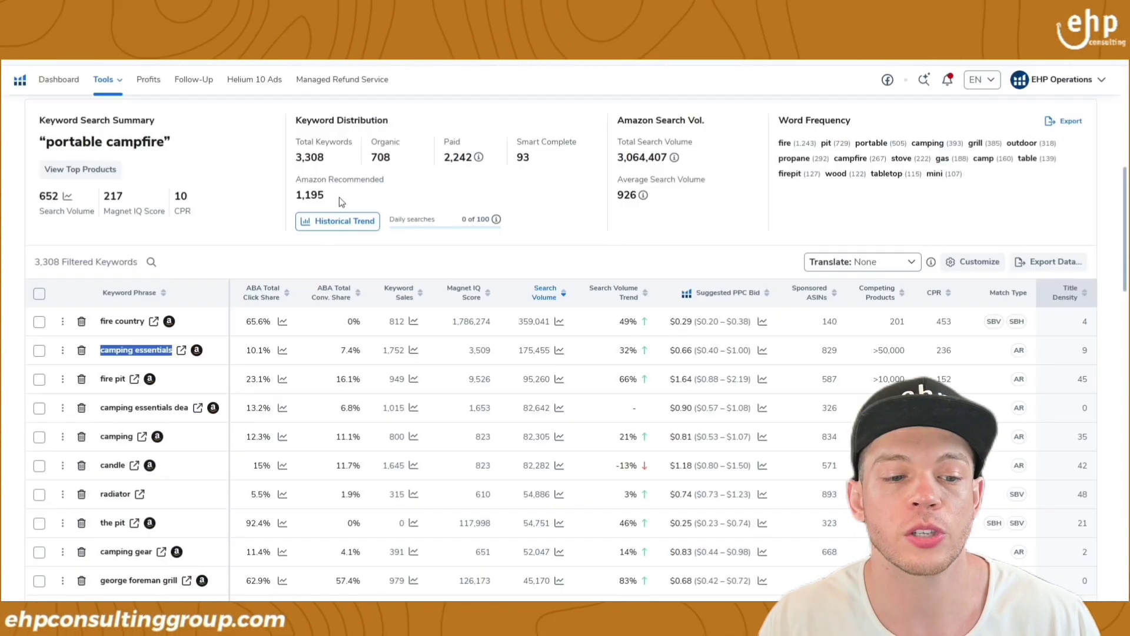
pyautogui.moveTo(517, 350); pyautogui.dragTo(548, 351)
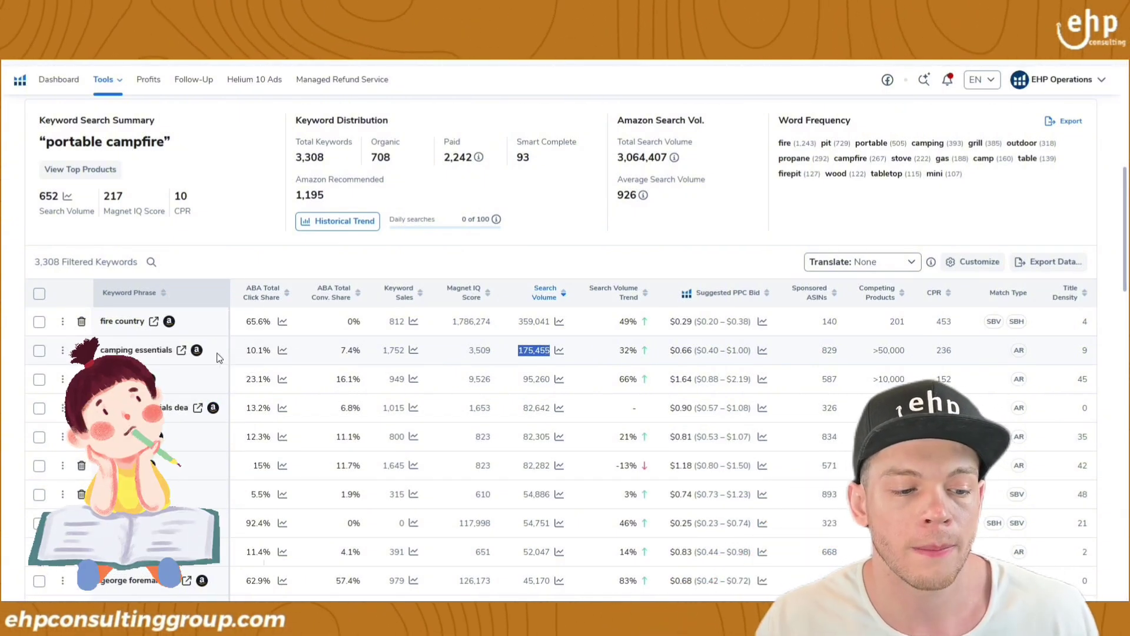
pyautogui.moveTo(100, 351); pyautogui.dragTo(173, 351)
pyautogui.click(543, 353)
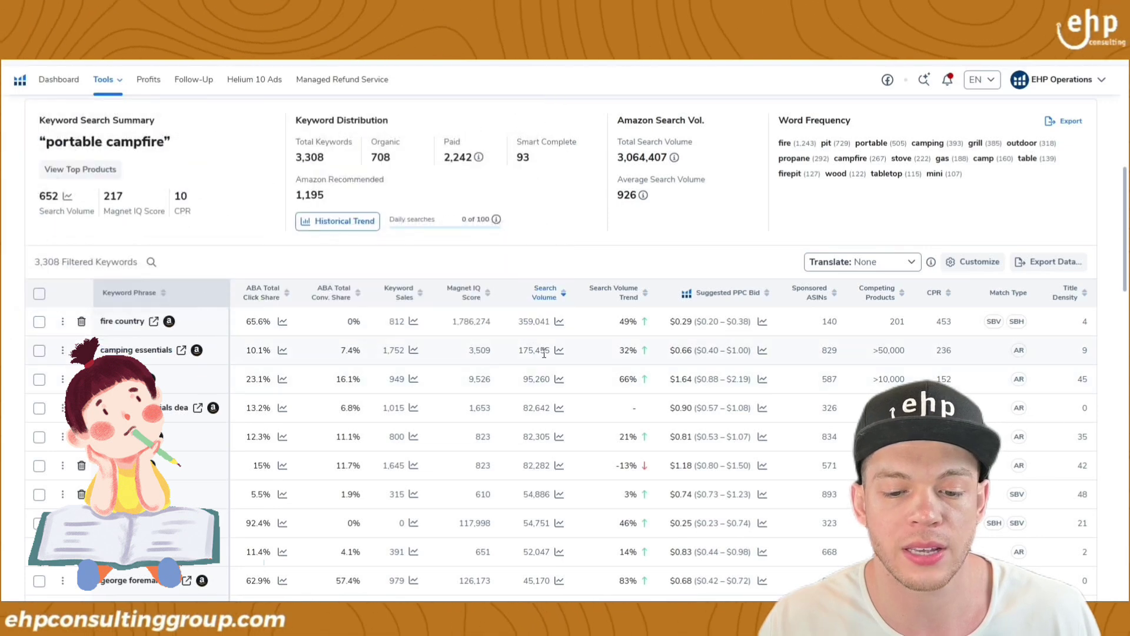
pyautogui.doubleClick(544, 353)
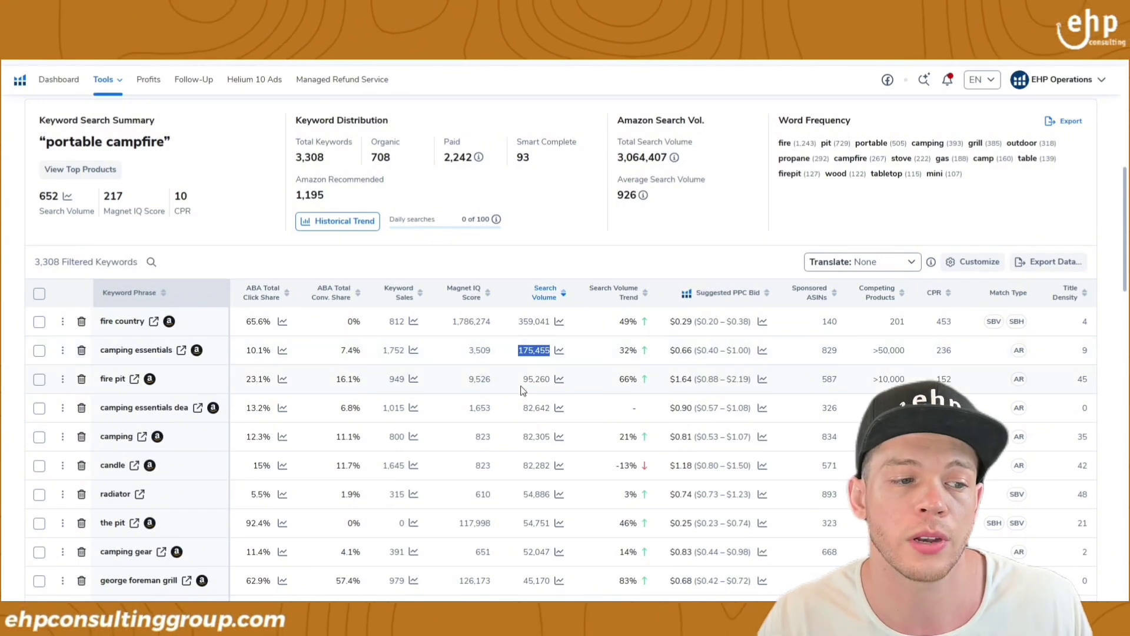
pyautogui.scroll(1, 530, 391)
pyautogui.scroll(5, 529, 390)
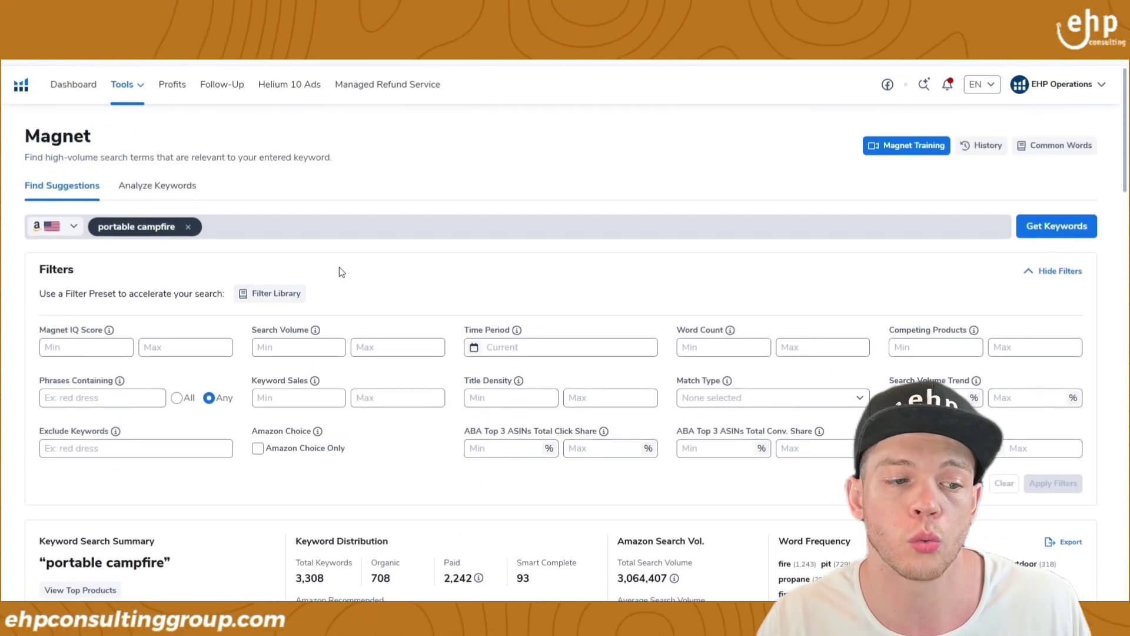